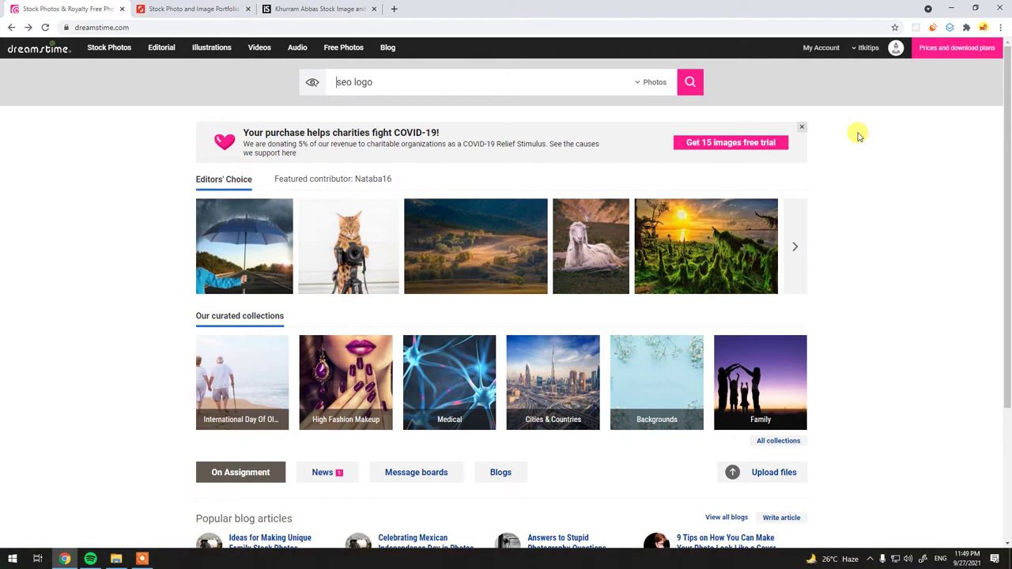
pyautogui.scroll(-2, 417, 372)
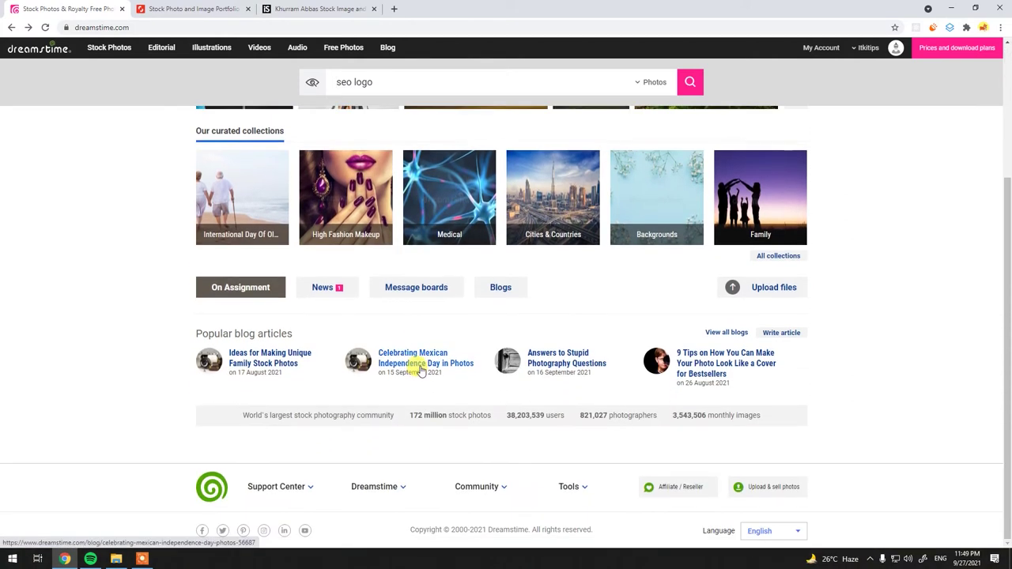
pyautogui.scroll(3, 419, 370)
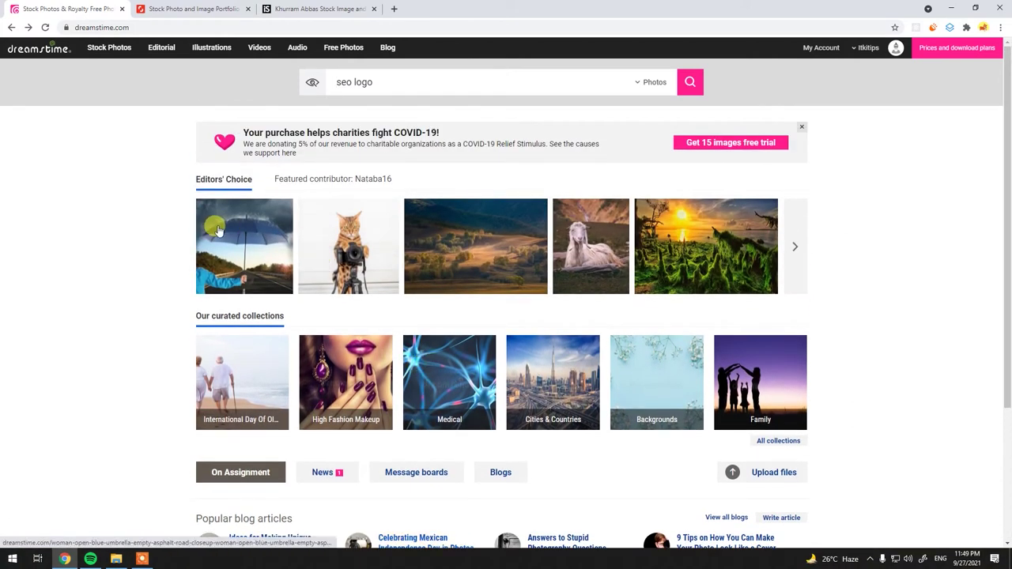
pyautogui.scroll(-1, 665, 348)
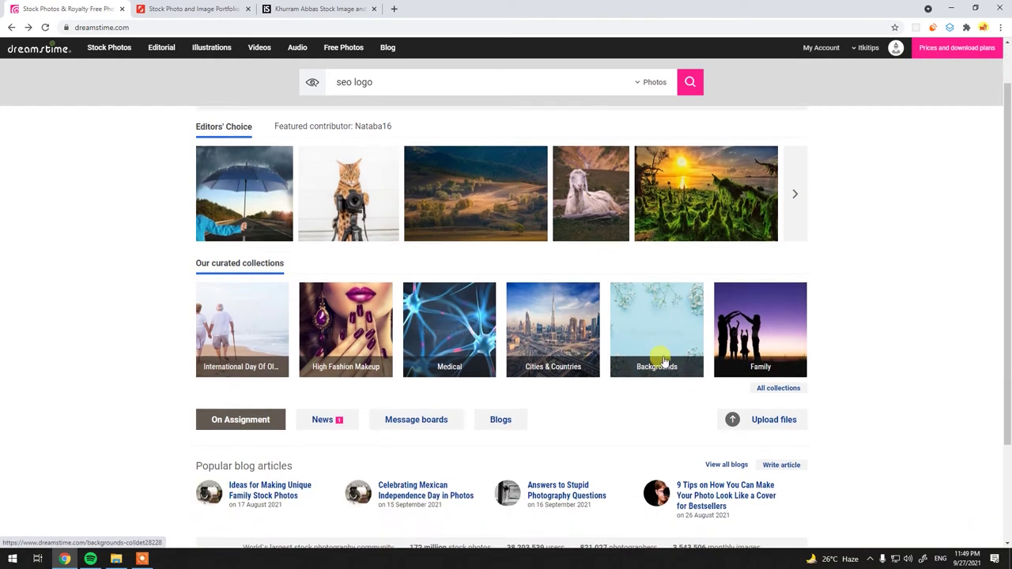
pyautogui.scroll(1, 658, 359)
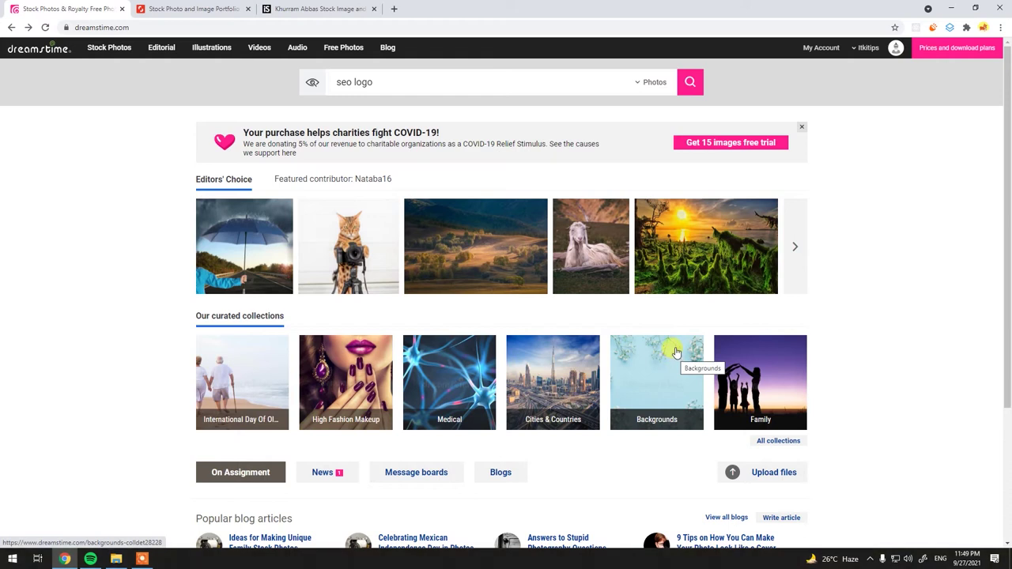
pyautogui.scroll(-2, 676, 352)
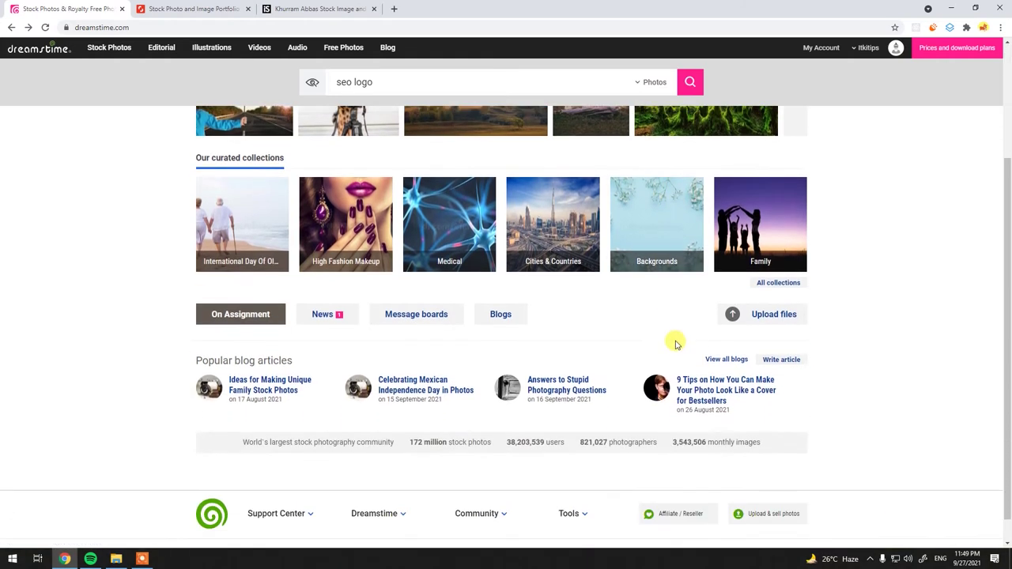
pyautogui.scroll(-1, 676, 348)
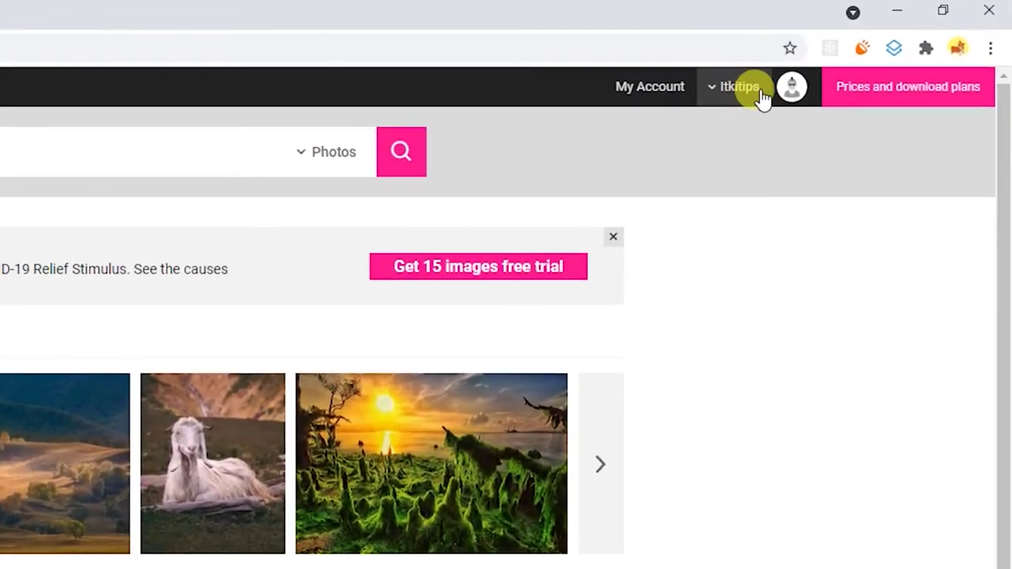
# - Start a file upload from the account options
pyautogui.click(719, 96)
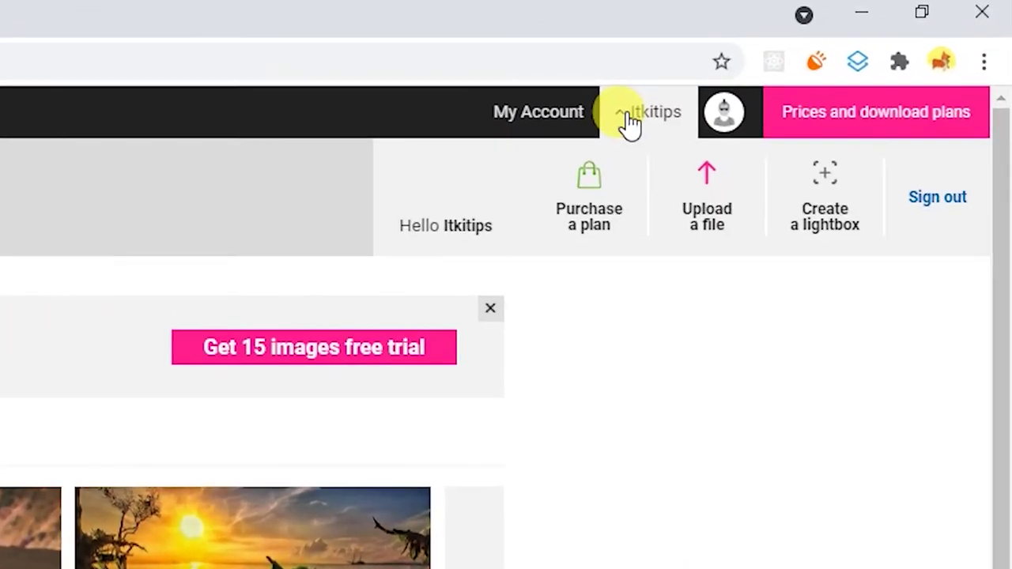
pyautogui.click(707, 230)
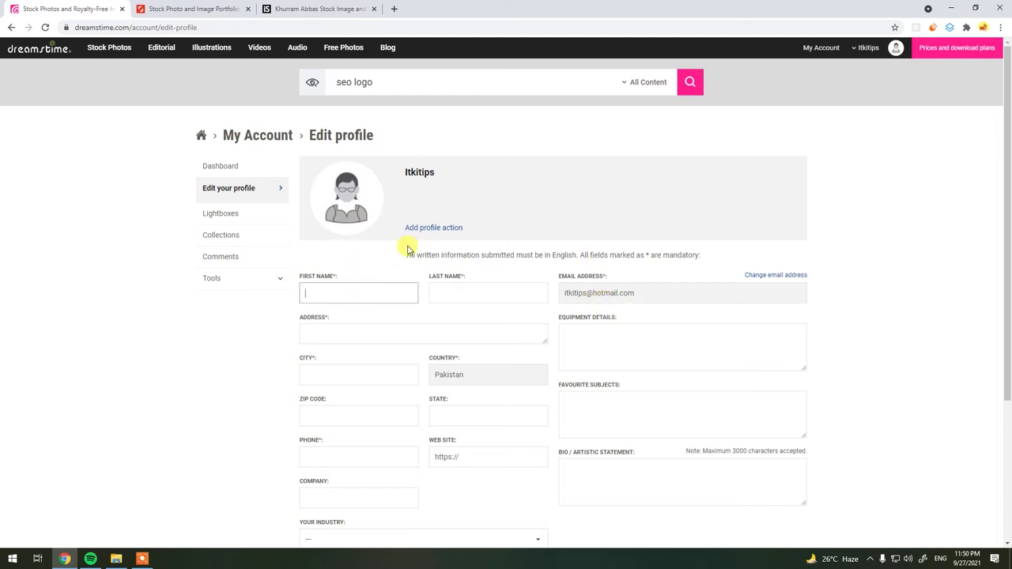
# - Fill in the profile's first name, last name, address and city fields
pyautogui.press('Tab')
pyautogui.write('Abbas')
pyautogui.press('Tab')
pyautogui.write('Islamabad')
pyautogui.press('Tab')
pyautogui.write('Islamabad')
pyautogui.press('Tab')
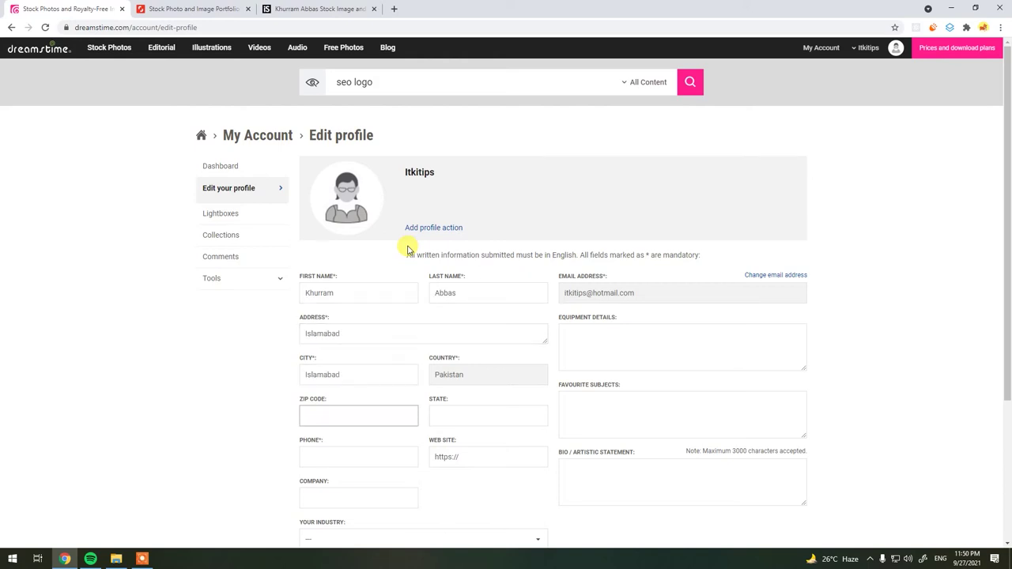
# - Enter the profile's zip code and set the industry to Travel and Tourism
pyautogui.scroll(-1, 604, 316)
pyautogui.click(605, 286)
pyautogui.click(610, 237)
pyautogui.click(577, 302)
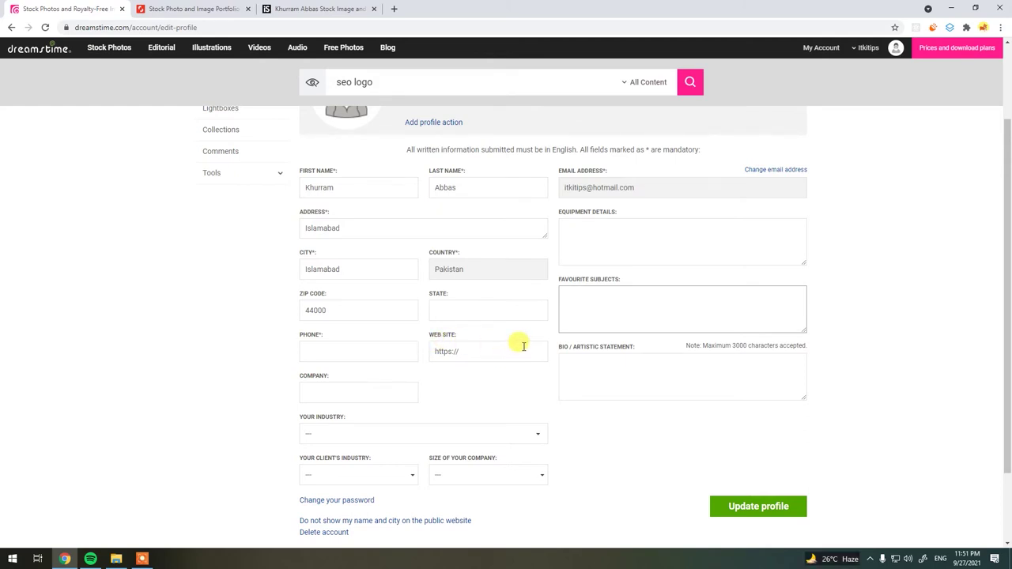
pyautogui.scroll(-1, 523, 346)
pyautogui.scroll(-1, 523, 346)
pyautogui.click(350, 379)
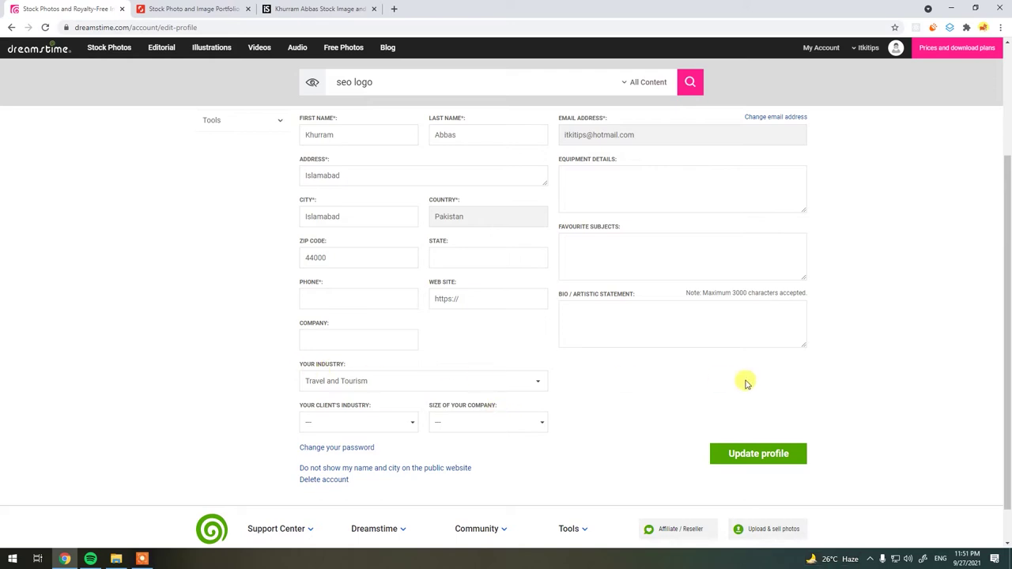
# - Enter the contributor's phone number and save the updated profile
pyautogui.scroll(2, 831, 390)
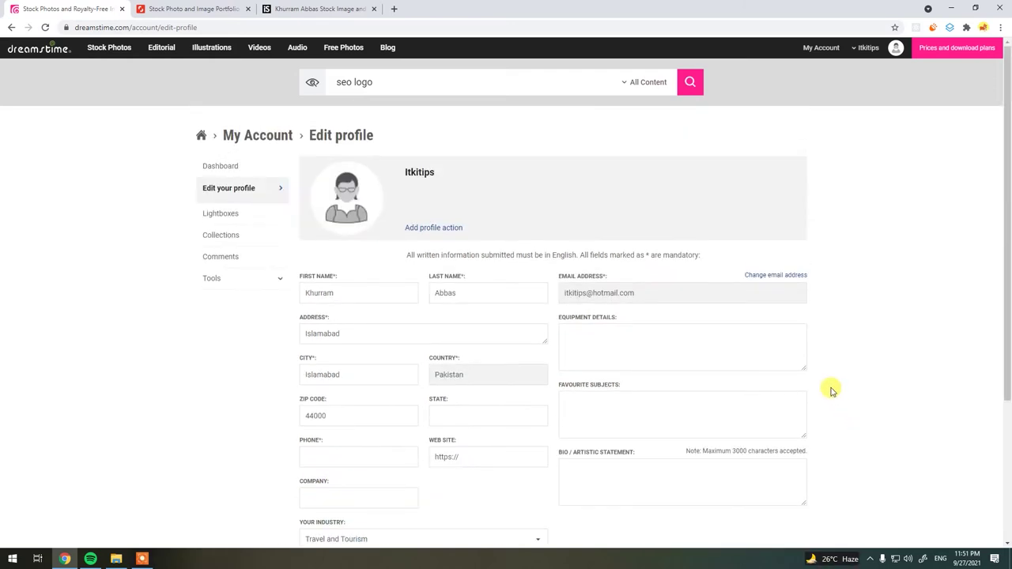
pyautogui.scroll(-1, 744, 391)
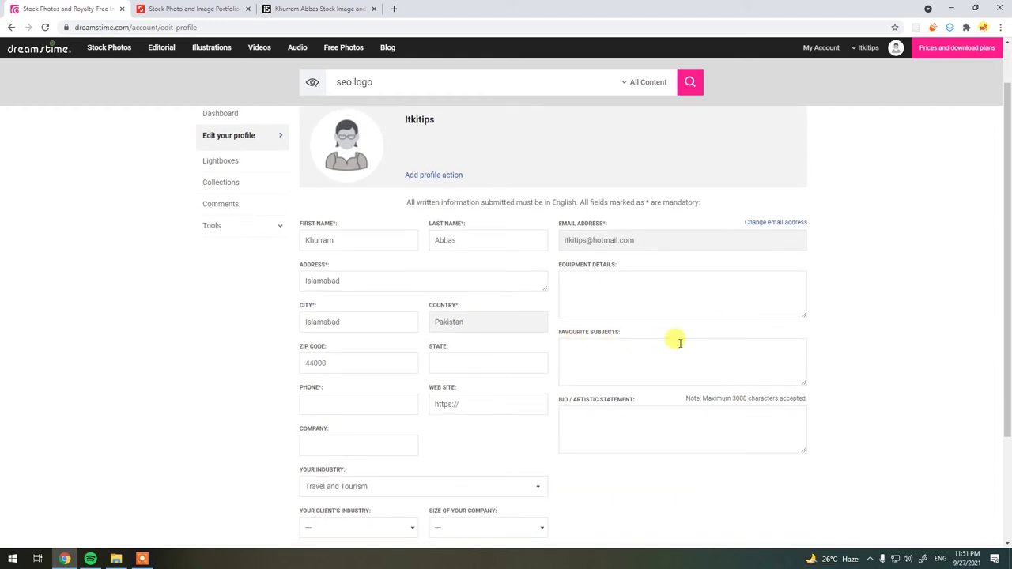
pyautogui.scroll(-1, 679, 343)
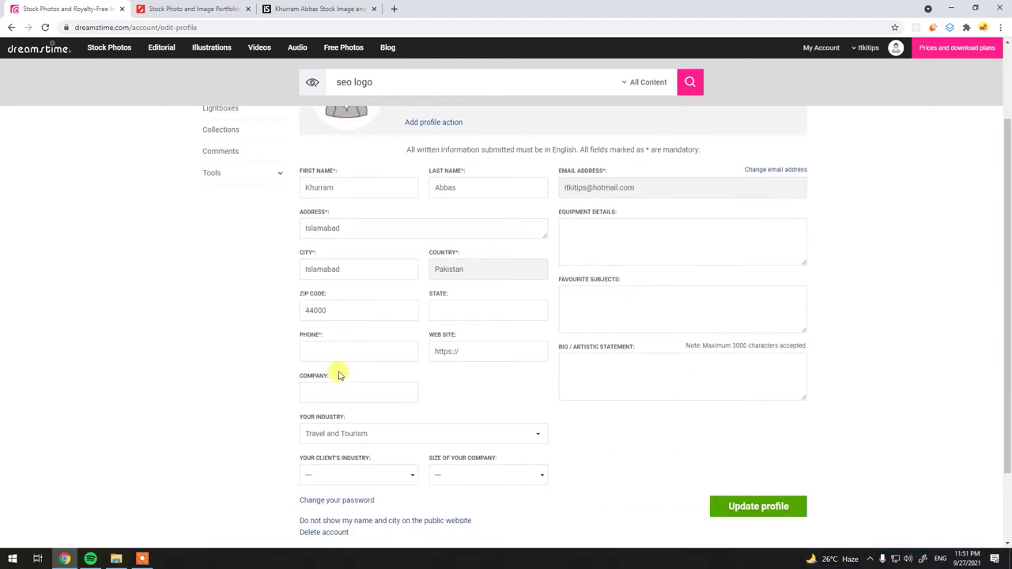
pyautogui.click(355, 355)
pyautogui.write('12')
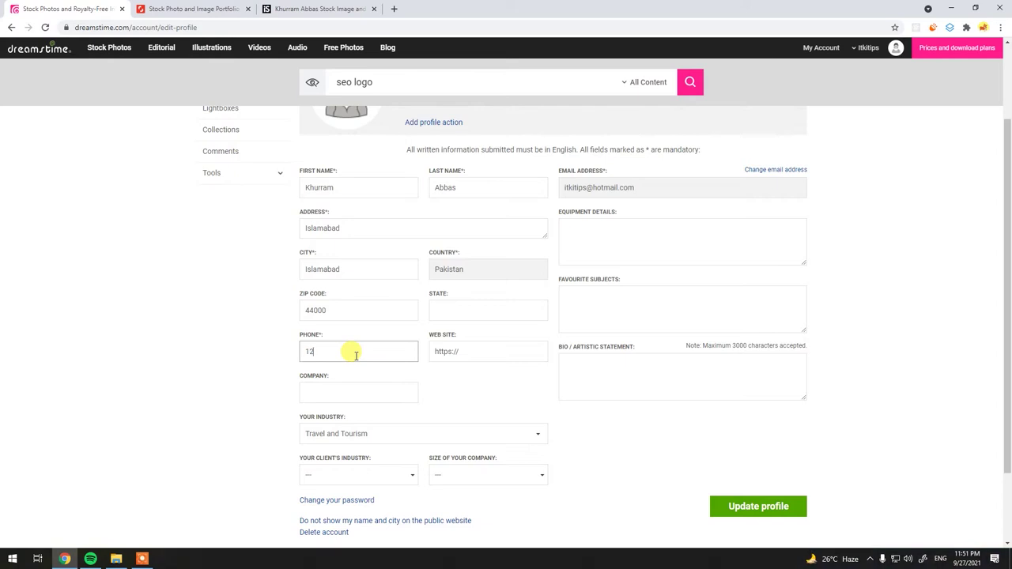
pyautogui.write('3123123')
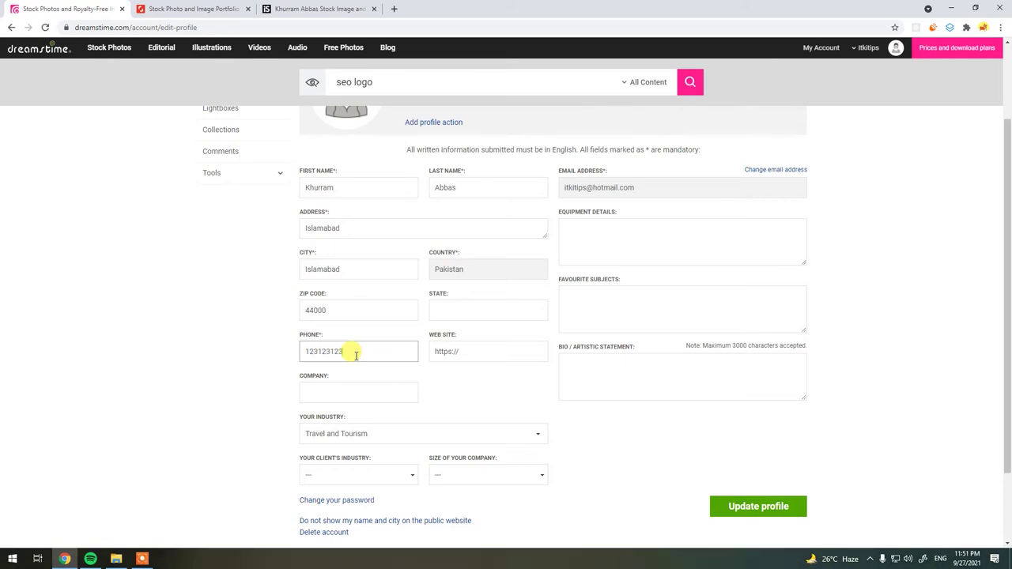
pyautogui.scroll(-2, 617, 409)
pyautogui.click(734, 413)
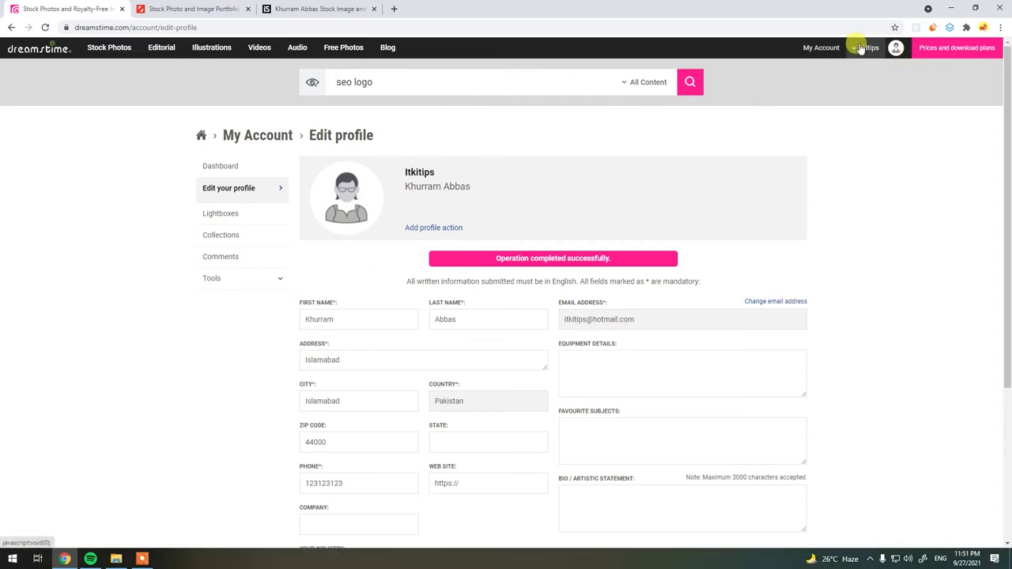
# - Go to the file upload page and upload image 1 from the istock upload folder on the desktop
pyautogui.moveTo(865, 50)
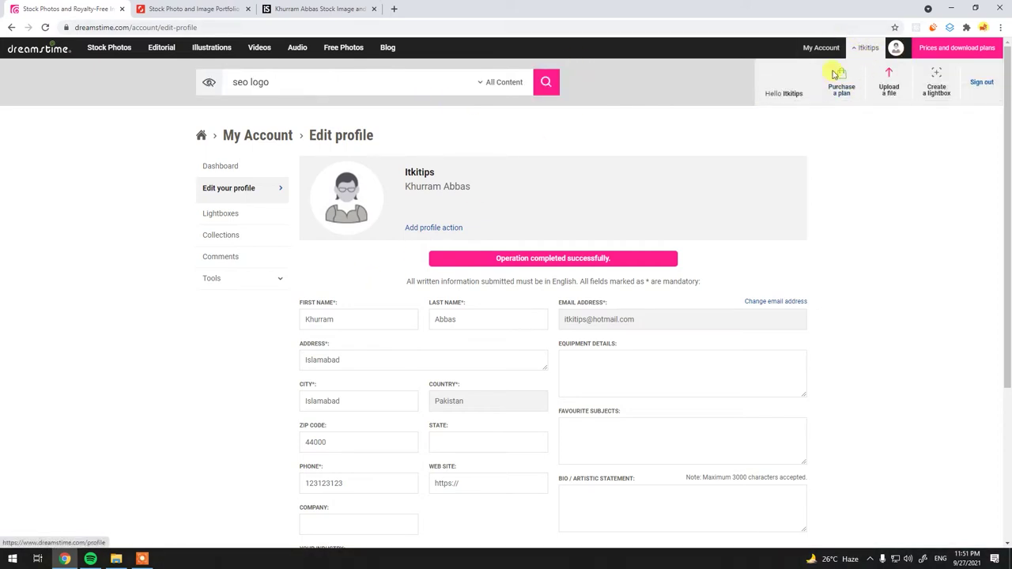
pyautogui.click(888, 93)
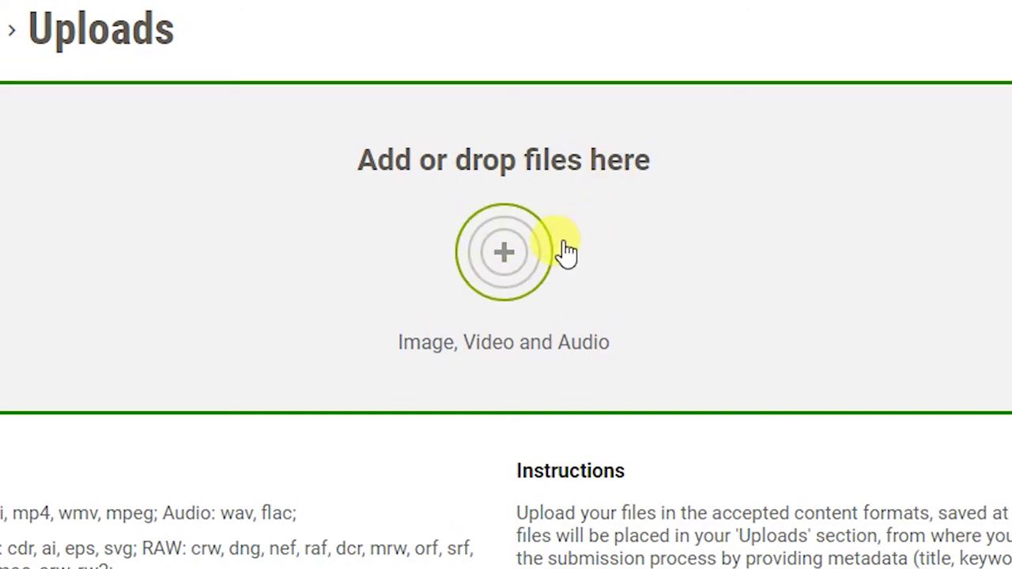
pyautogui.click(529, 250)
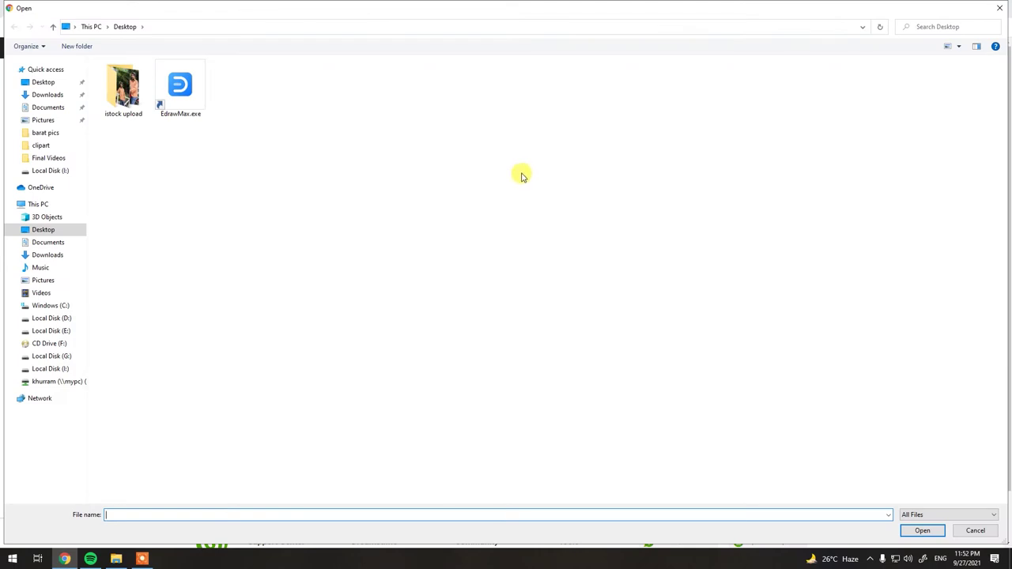
pyautogui.doubleClick(126, 106)
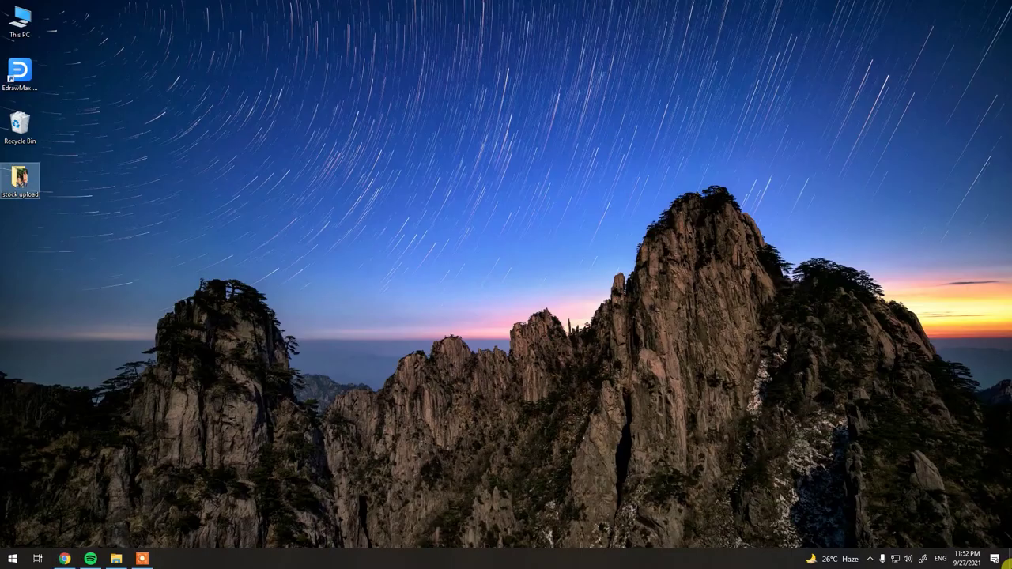
pyautogui.doubleClick(32, 182)
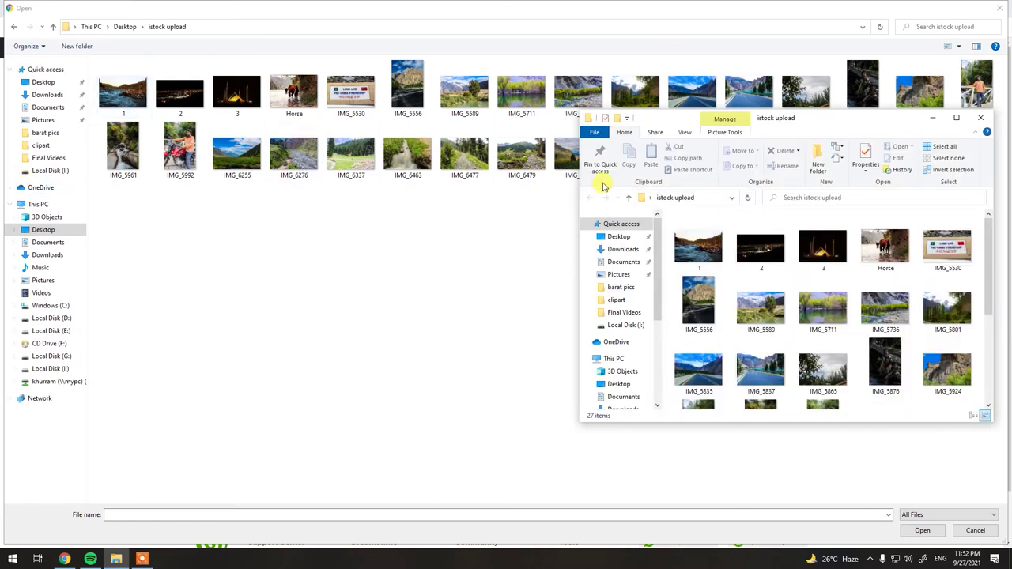
pyautogui.click(981, 117)
pyautogui.doubleClick(117, 98)
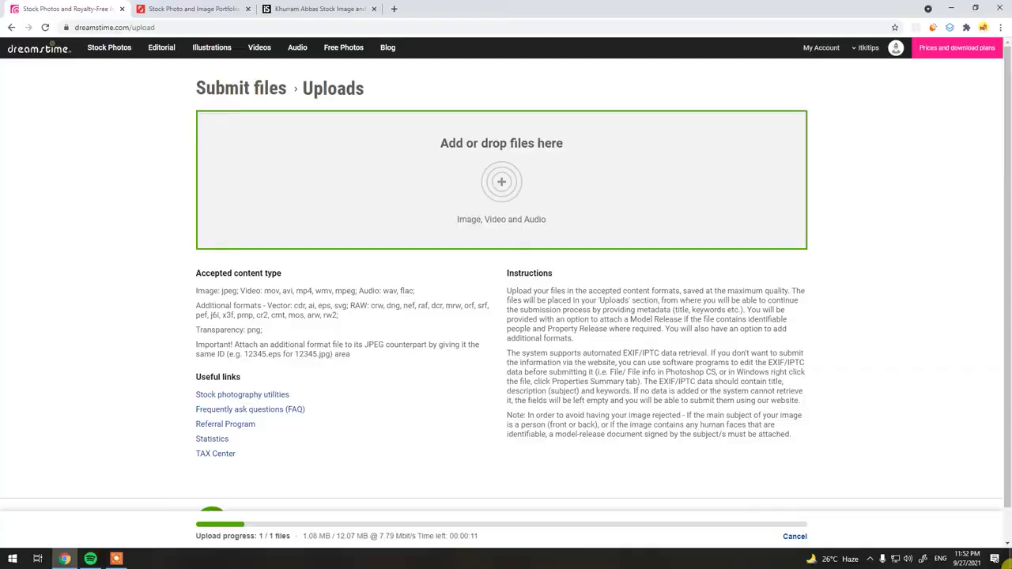
# - Browse the photos of the desktop's istock upload folder in the image viewer, from image 1 through IMG_5961
pyautogui.click(1006, 562)
pyautogui.doubleClick(21, 175)
pyautogui.click(126, 137)
pyautogui.doubleClick(127, 137)
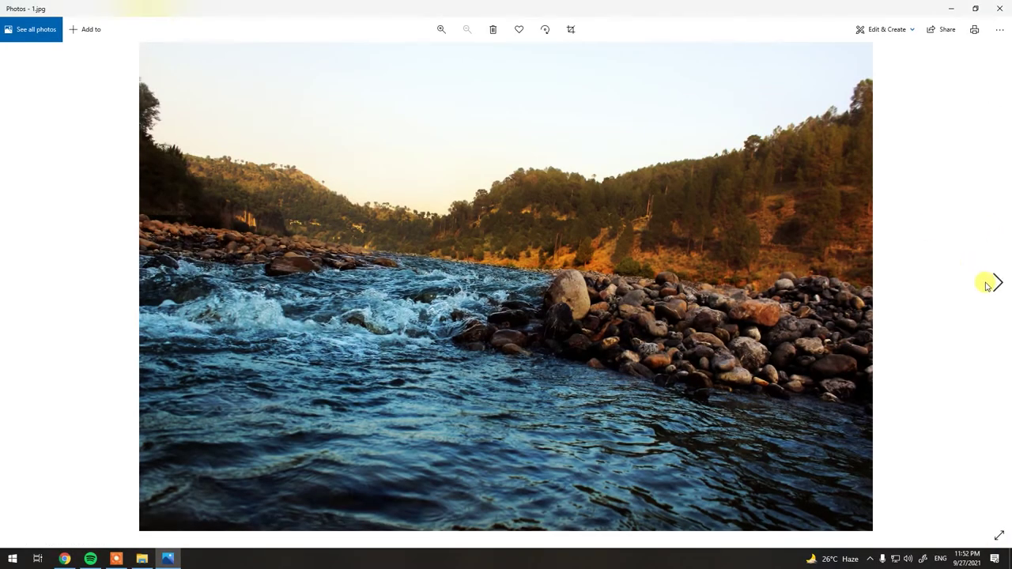
pyautogui.click(987, 286)
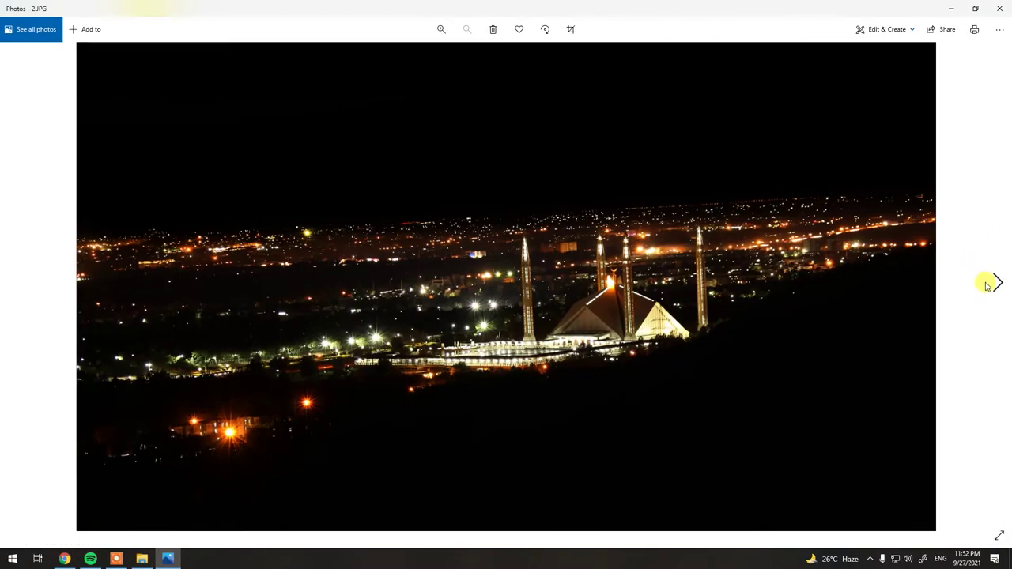
pyautogui.click(987, 286)
pyautogui.click(986, 286)
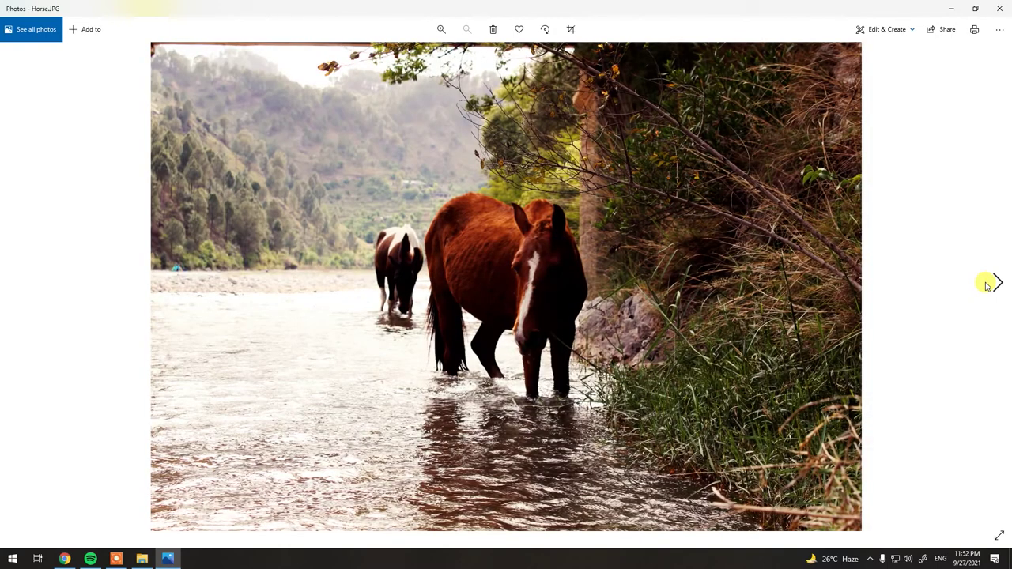
pyautogui.click(987, 286)
pyautogui.click(987, 287)
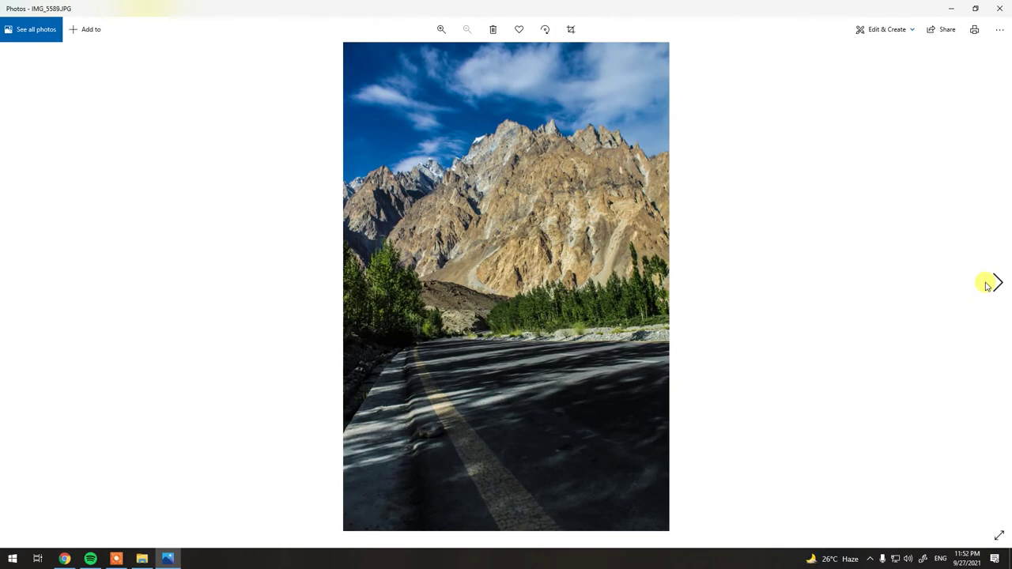
pyautogui.click(987, 286)
pyautogui.click(986, 286)
pyautogui.click(987, 286)
pyautogui.click(986, 286)
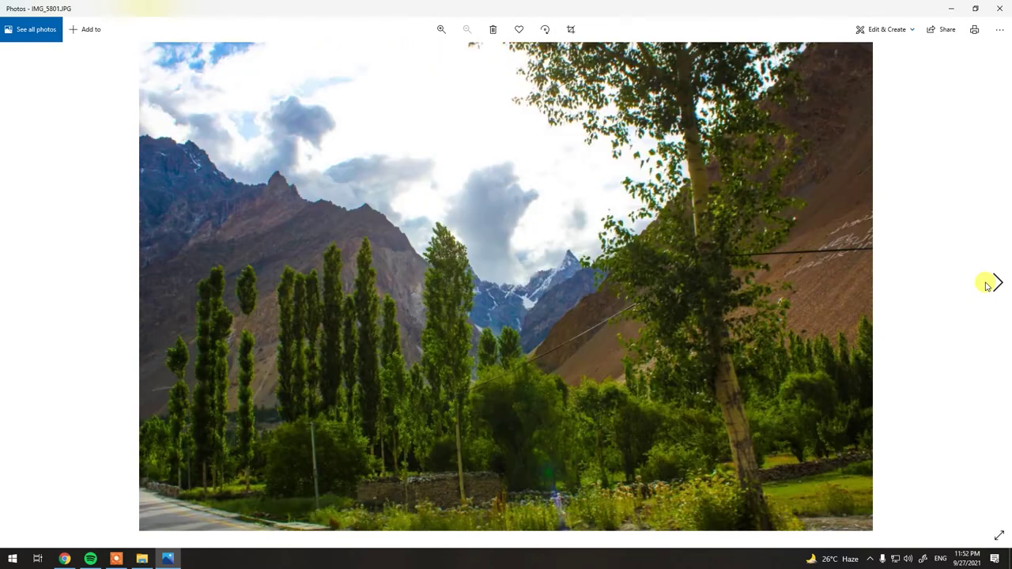
pyautogui.click(986, 286)
pyautogui.click(986, 287)
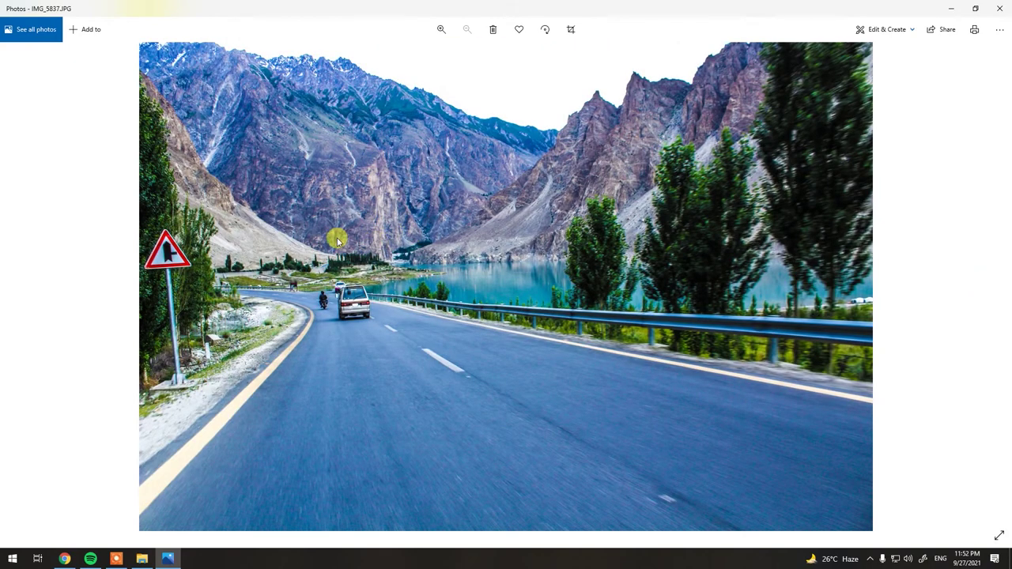
pyautogui.click(999, 283)
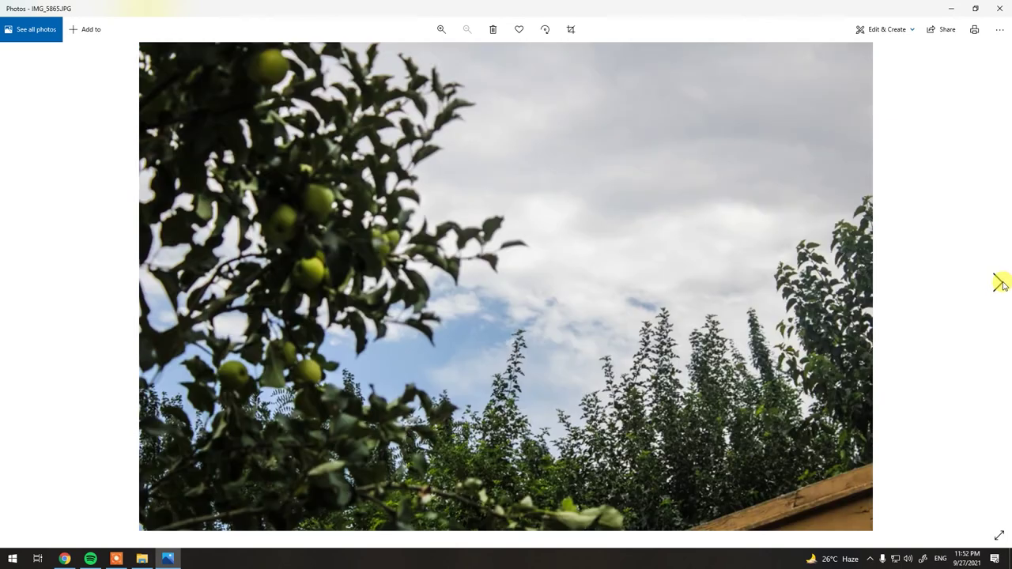
pyautogui.click(998, 283)
pyautogui.click(999, 283)
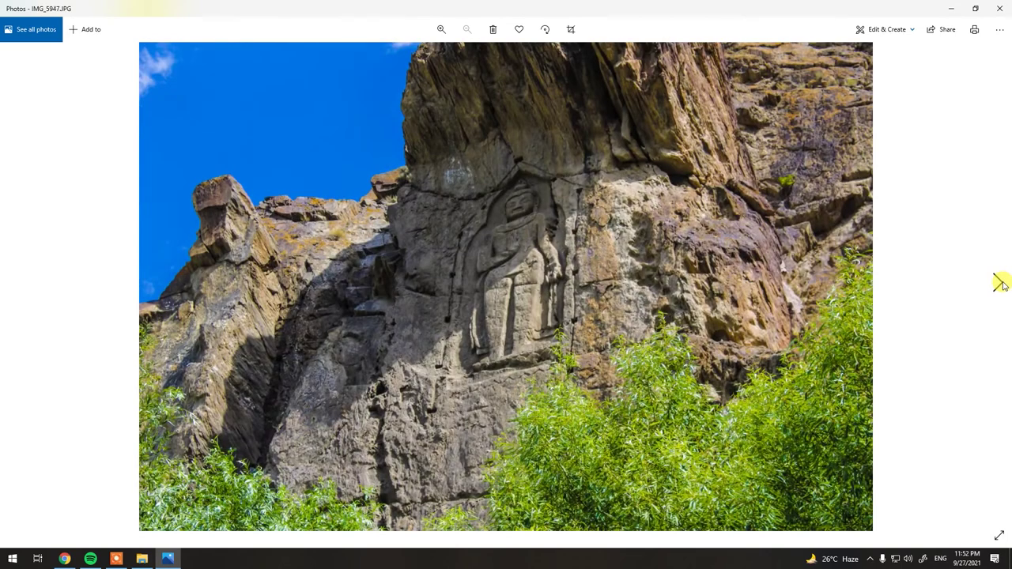
pyautogui.click(998, 283)
pyautogui.click(999, 283)
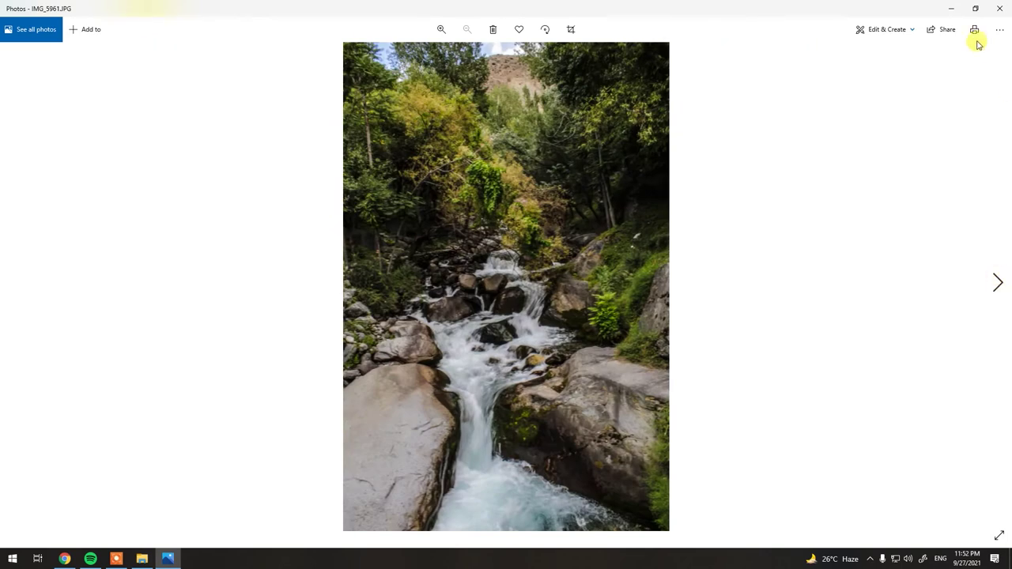
pyautogui.click(999, 8)
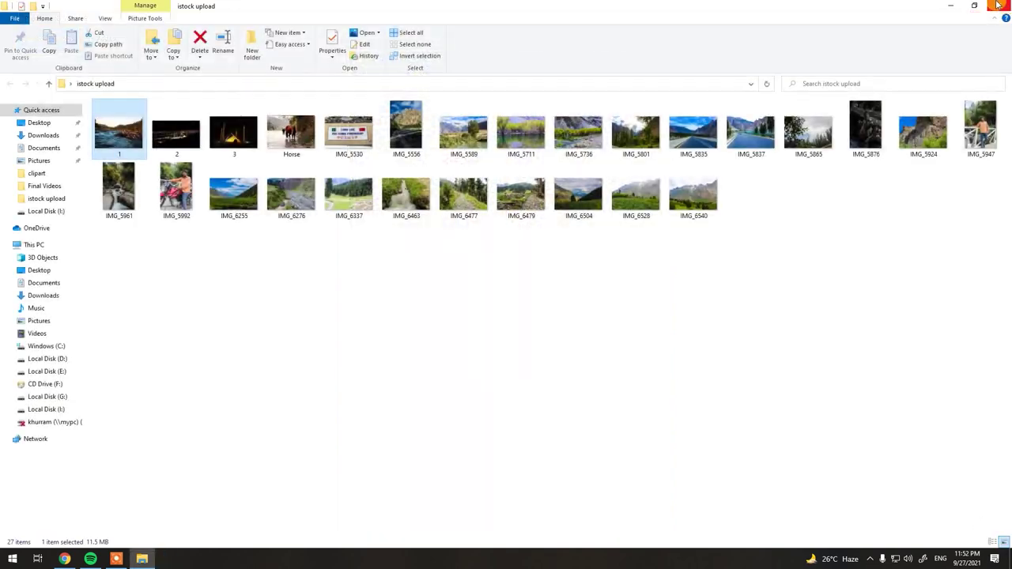
# - Switch back to Dreamstime in Chrome and open the uploaded 1.jpg river photo's submission form
pyautogui.click(64, 559)
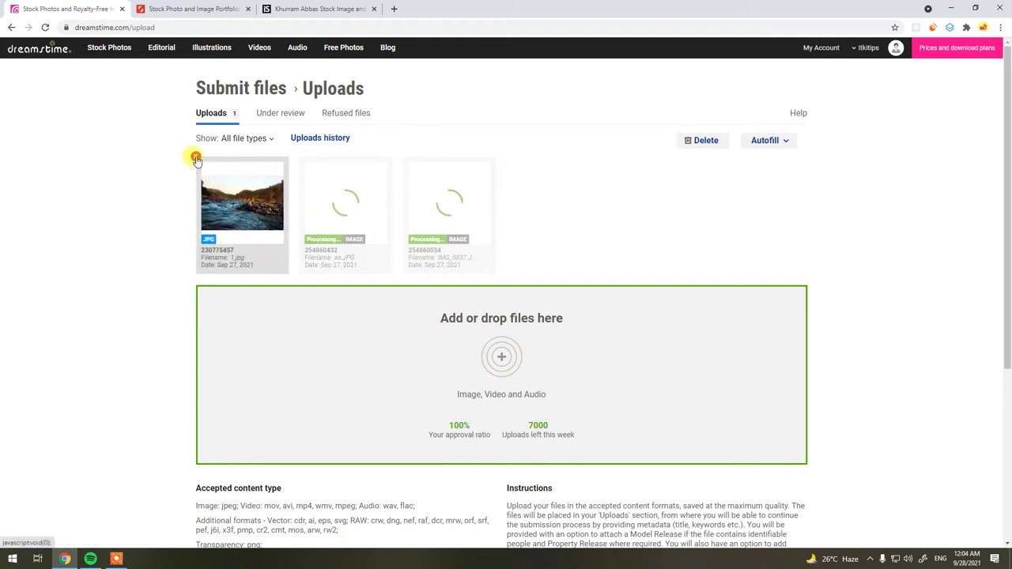
pyautogui.click(245, 218)
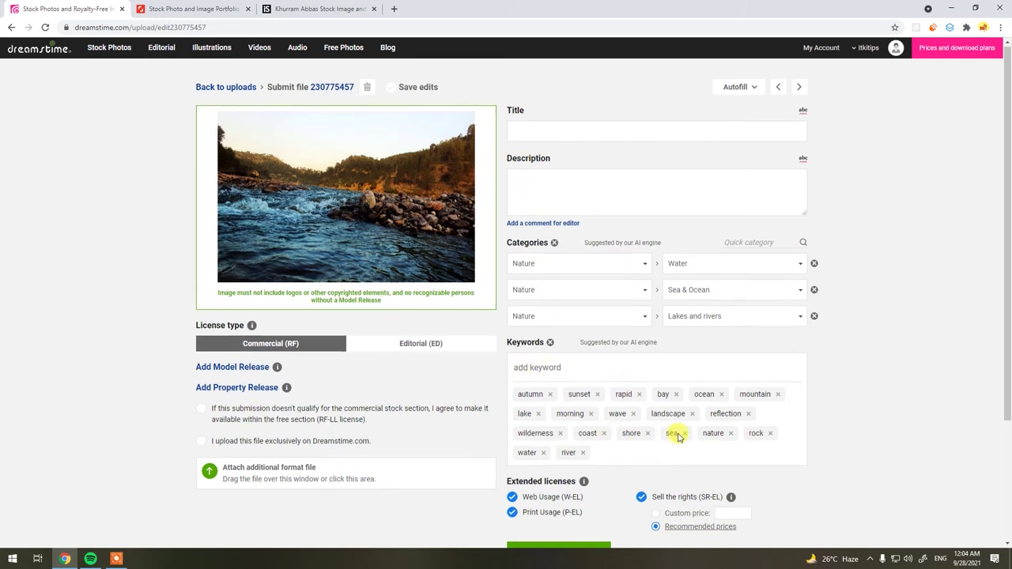
# - Copy the river photo's title from its iStock portfolio page and enter "Natural water flow stock photo" as the Dreamstime title
pyautogui.scroll(-1, 673, 435)
pyautogui.scroll(1, 630, 427)
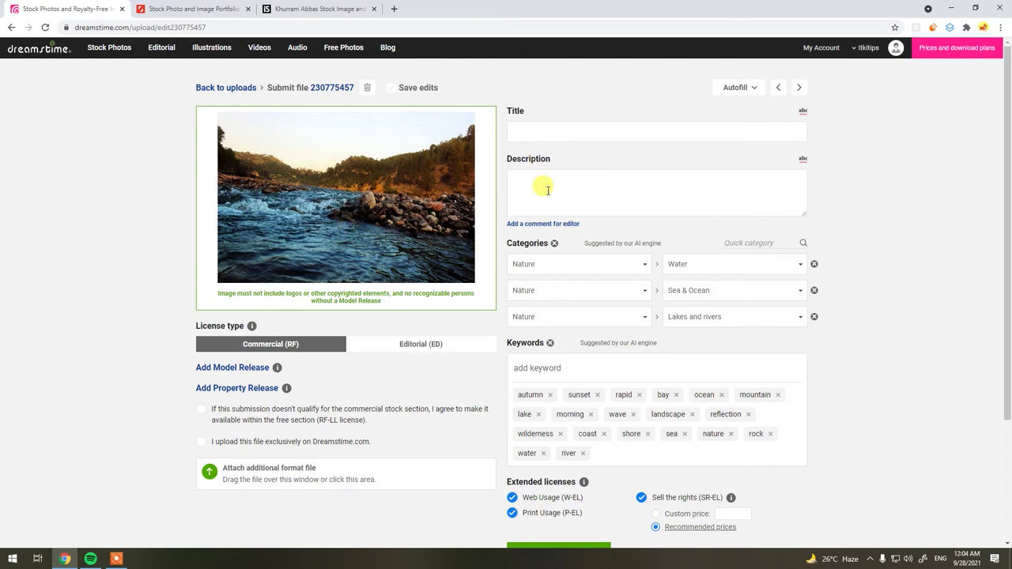
pyautogui.click(316, 9)
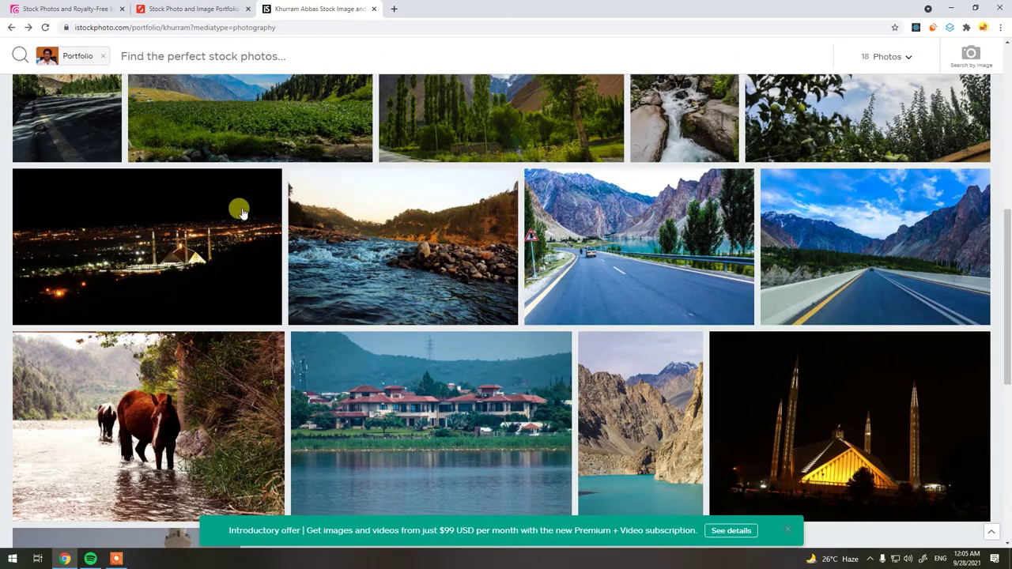
pyautogui.click(385, 252)
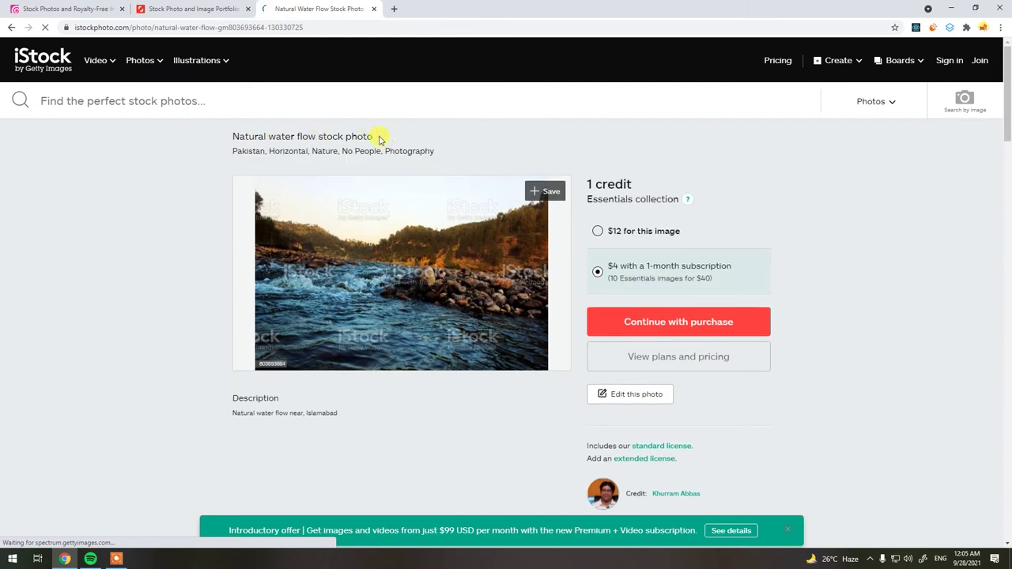
pyautogui.click(68, 11)
pyautogui.click(559, 129)
pyautogui.write('Natural water flow stock photo')
# - Copy the river photo's iStock description, "Natural water flow near, Islamabad", into the Dreamstime description
pyautogui.click(347, 9)
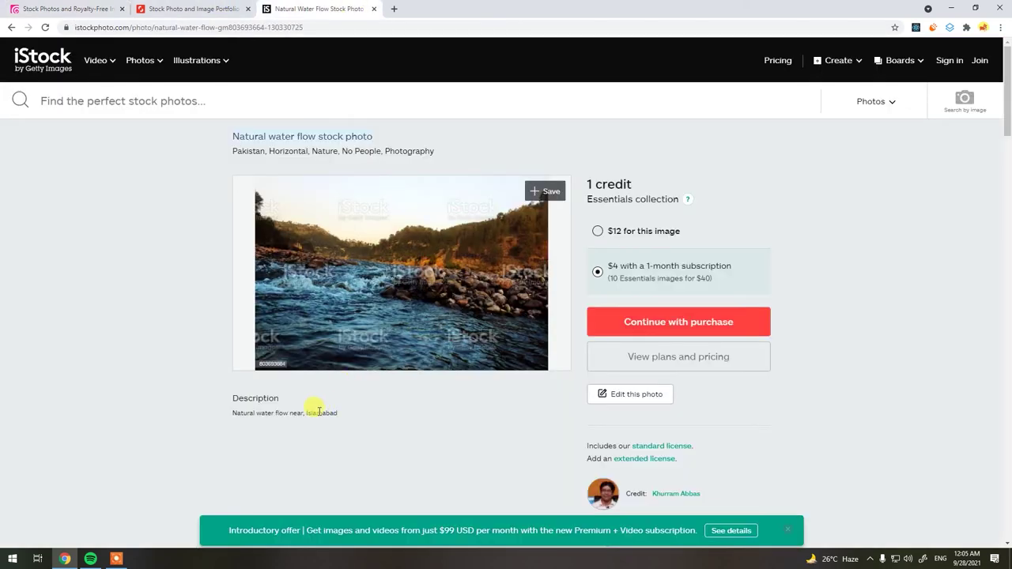
pyautogui.click(63, 10)
pyautogui.click(512, 197)
pyautogui.write('Natural water flow near, Islamabad')
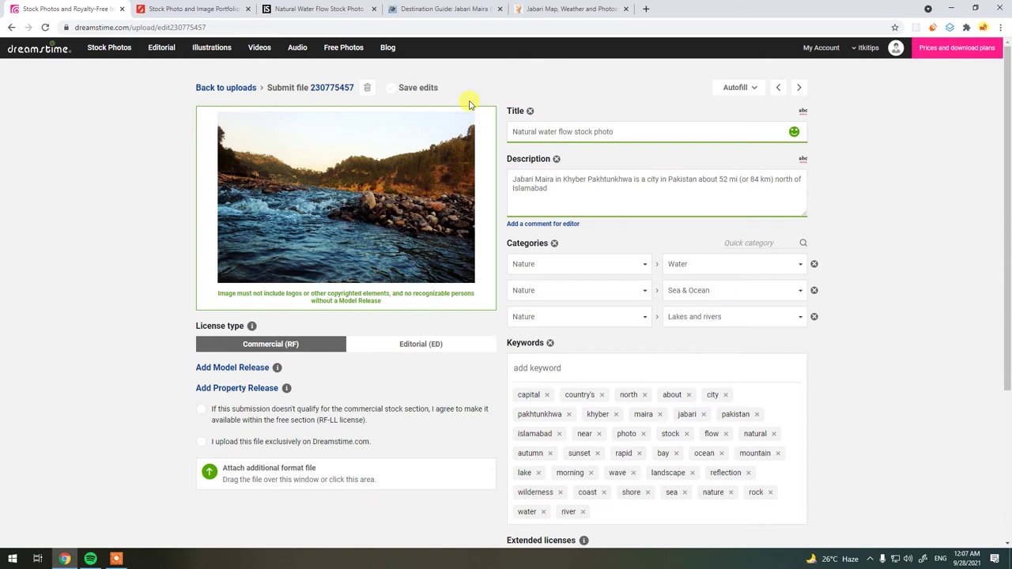
# - Consult the recommended sell-the-rights prices, close the table and submit the river photo under the commercial license
pyautogui.scroll(-2, 467, 396)
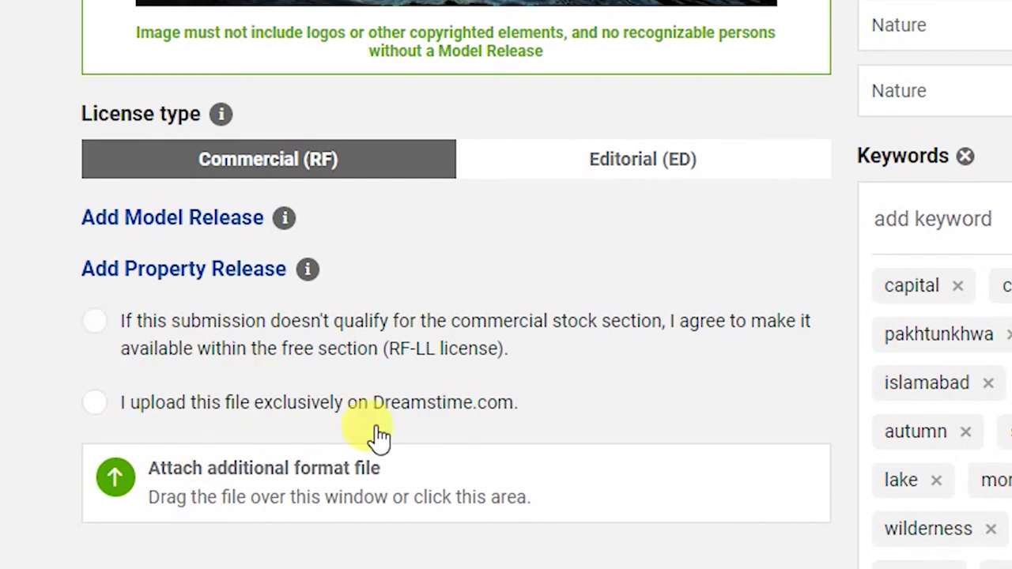
pyautogui.scroll(-4, 455, 317)
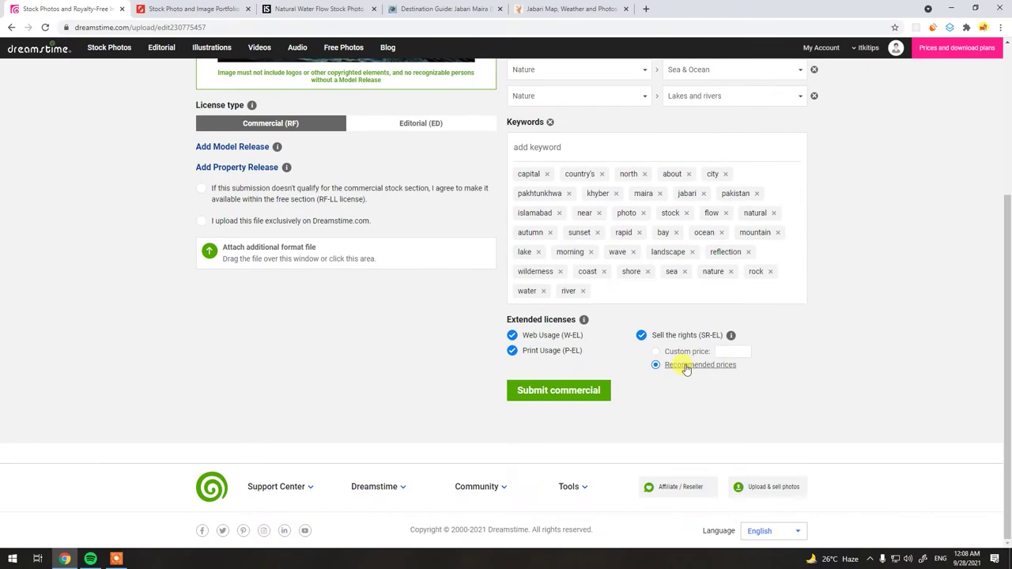
pyautogui.click(661, 369)
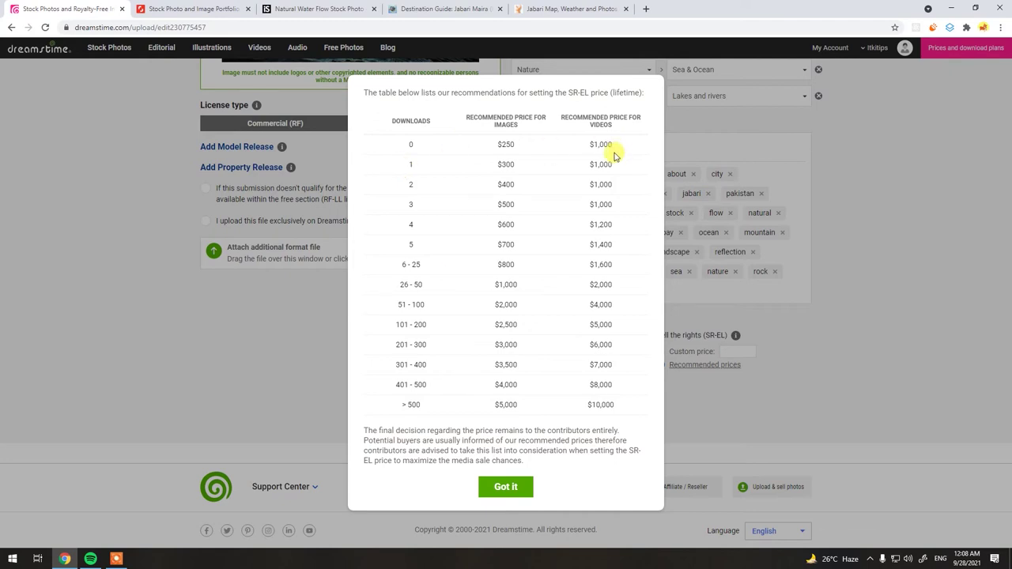
pyautogui.click(497, 487)
pyautogui.scroll(-5, 646, 490)
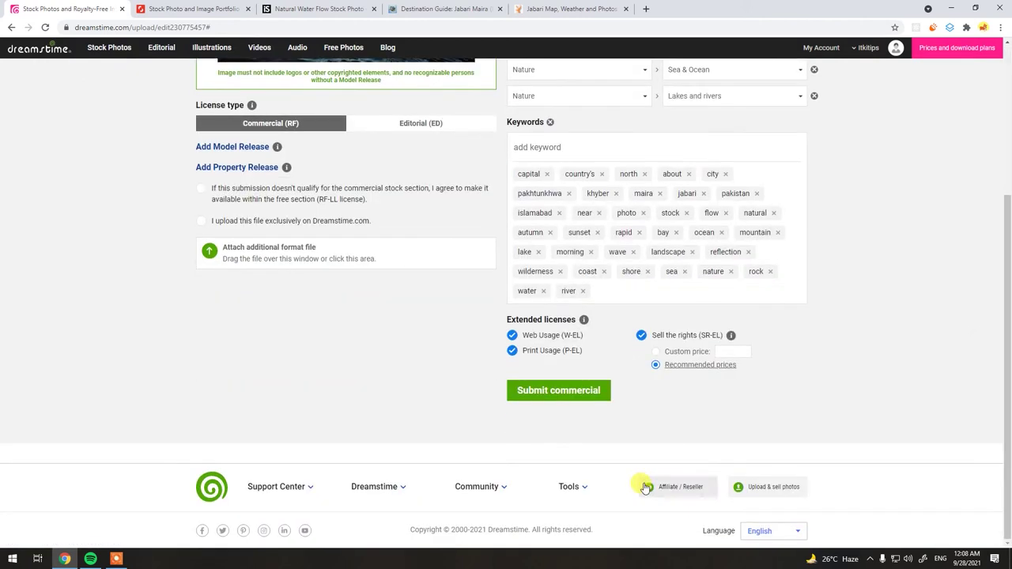
pyautogui.click(560, 388)
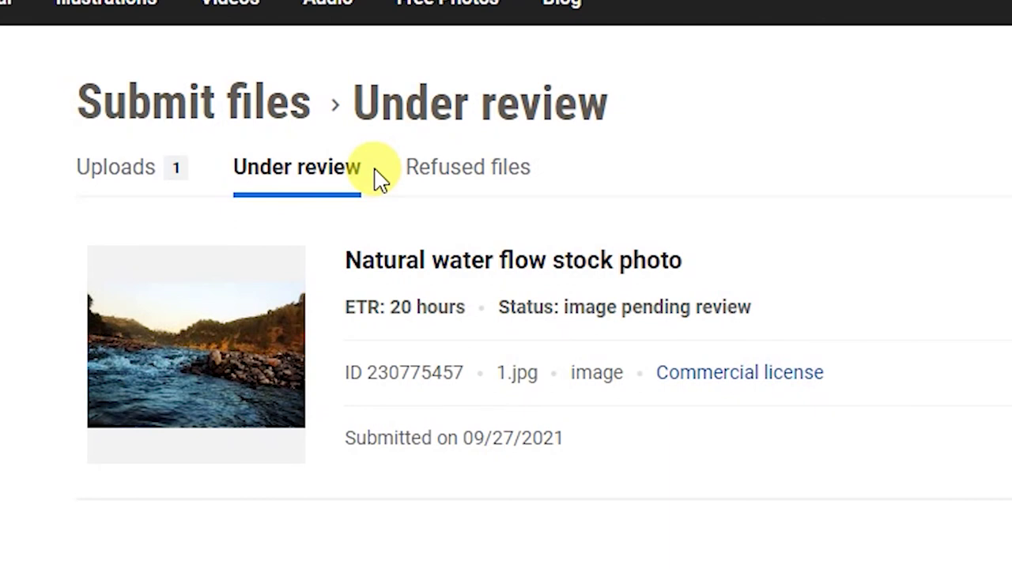
# - Check the refused and under-review files, and open the submission form of the uploaded IMG_5837 mountain road photo
pyautogui.click(481, 175)
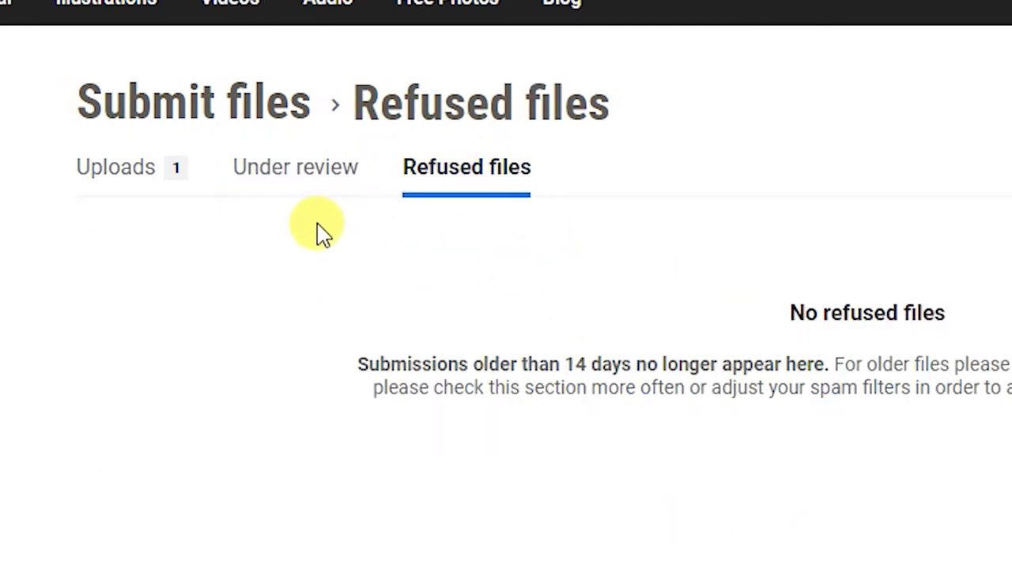
pyautogui.click(277, 170)
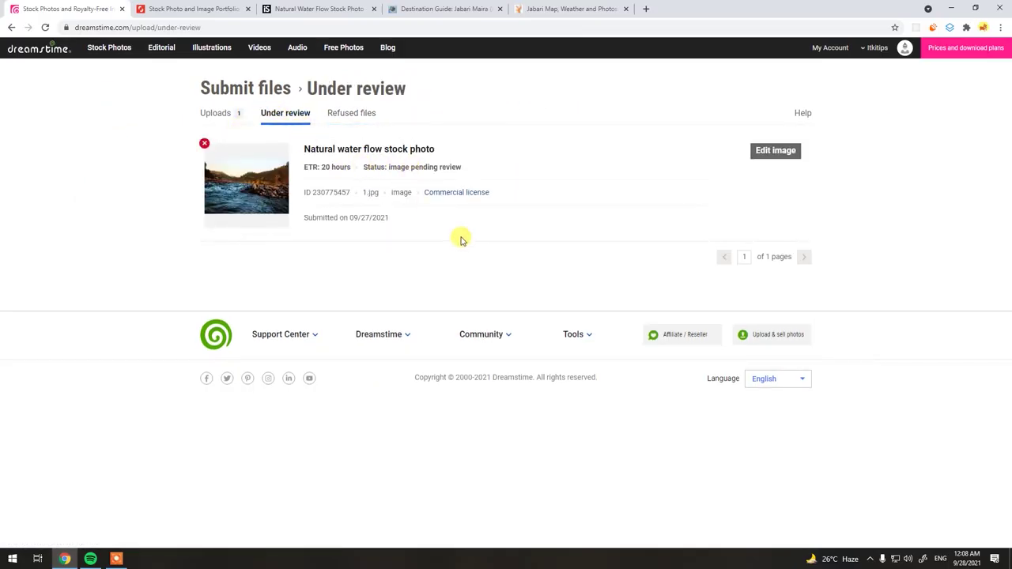
pyautogui.click(217, 115)
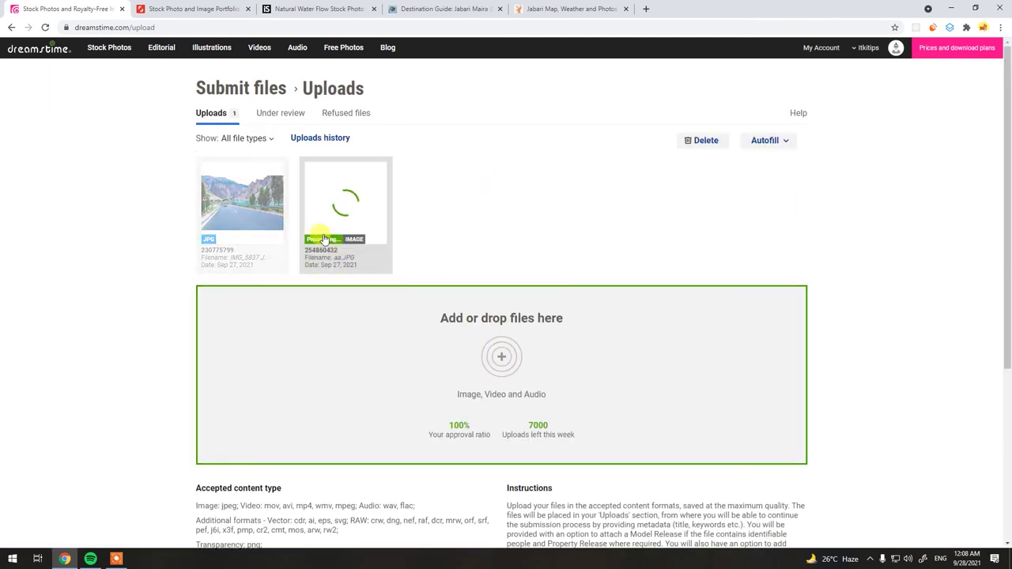
pyautogui.click(229, 207)
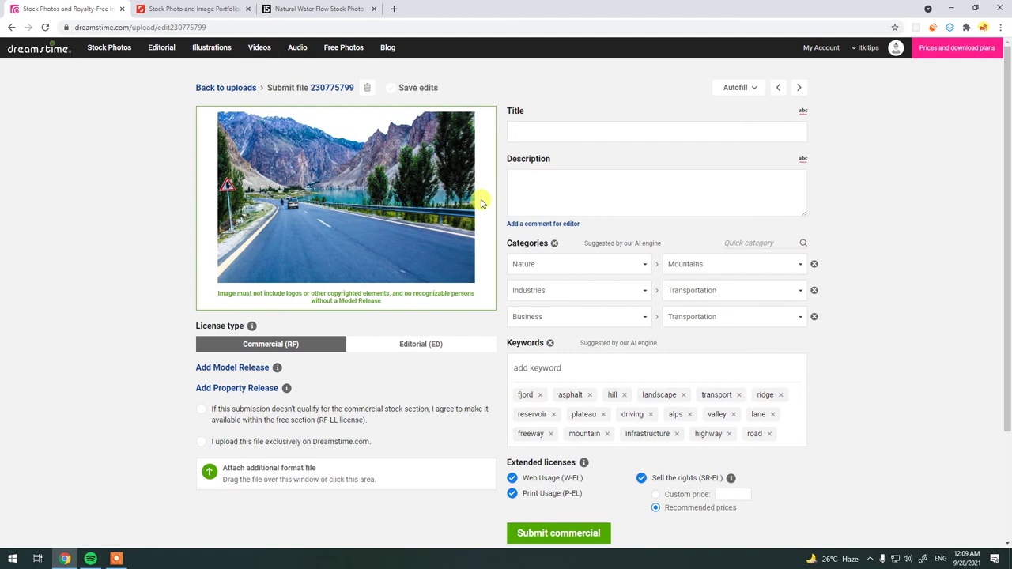
# - Copy the road photo's title from its iStock portfolio page and enter "Attabad Lake stock photo" as the Dreamstime title
pyautogui.click(313, 7)
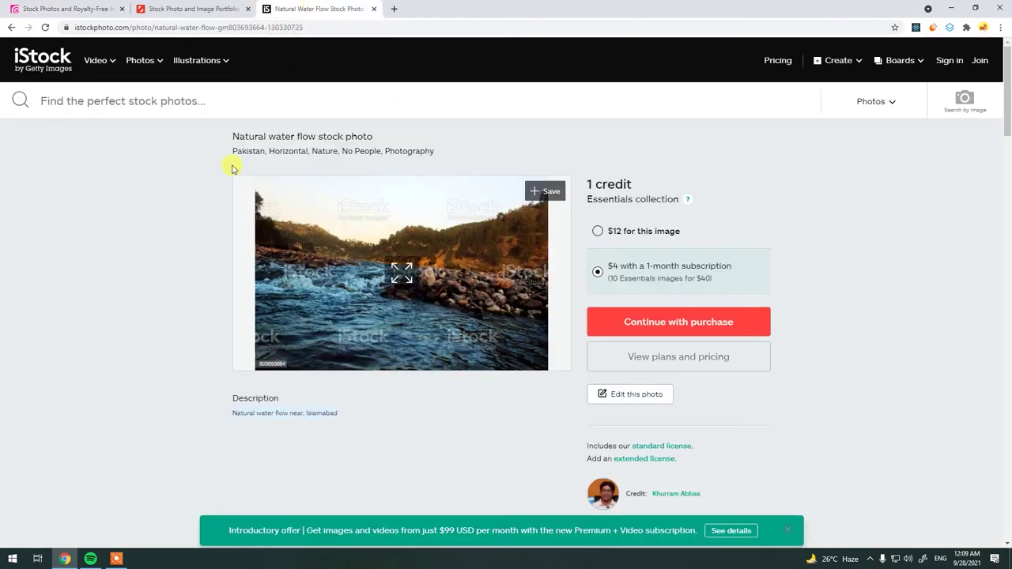
pyautogui.hotkey('alt', 'Left')
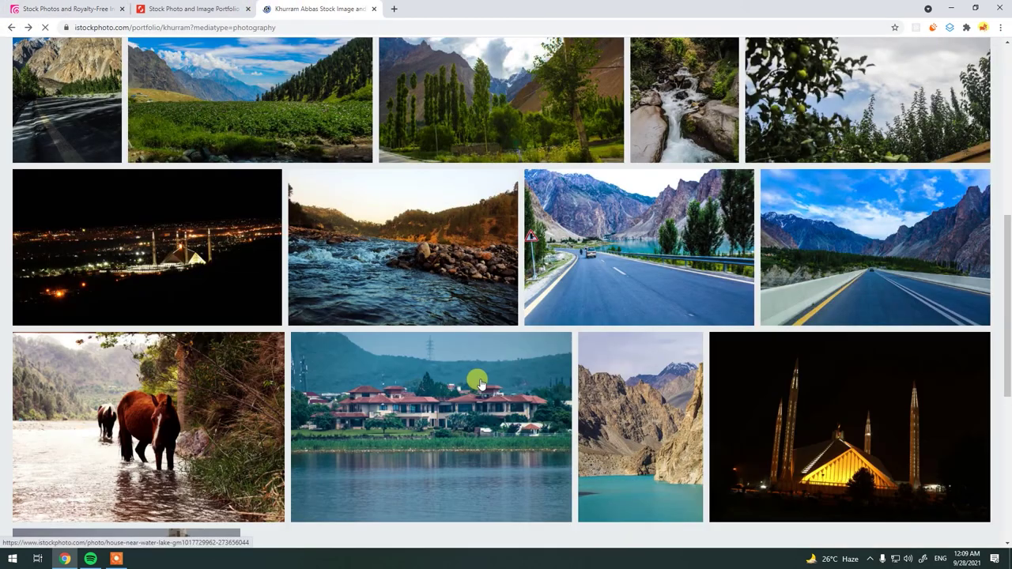
pyautogui.click(674, 265)
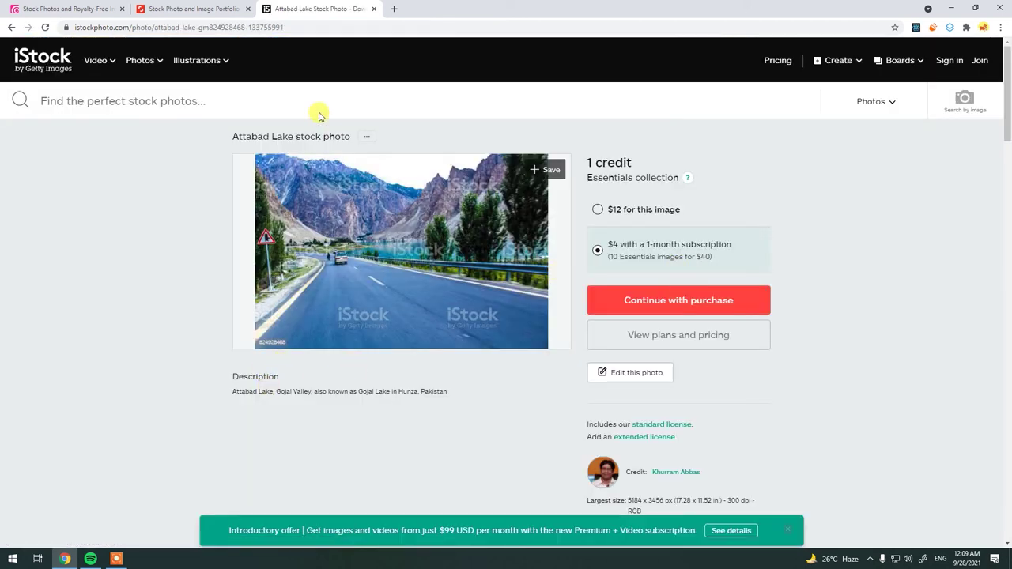
pyautogui.click(44, 9)
pyautogui.click(644, 136)
pyautogui.write('Attabad Lake stock photo')
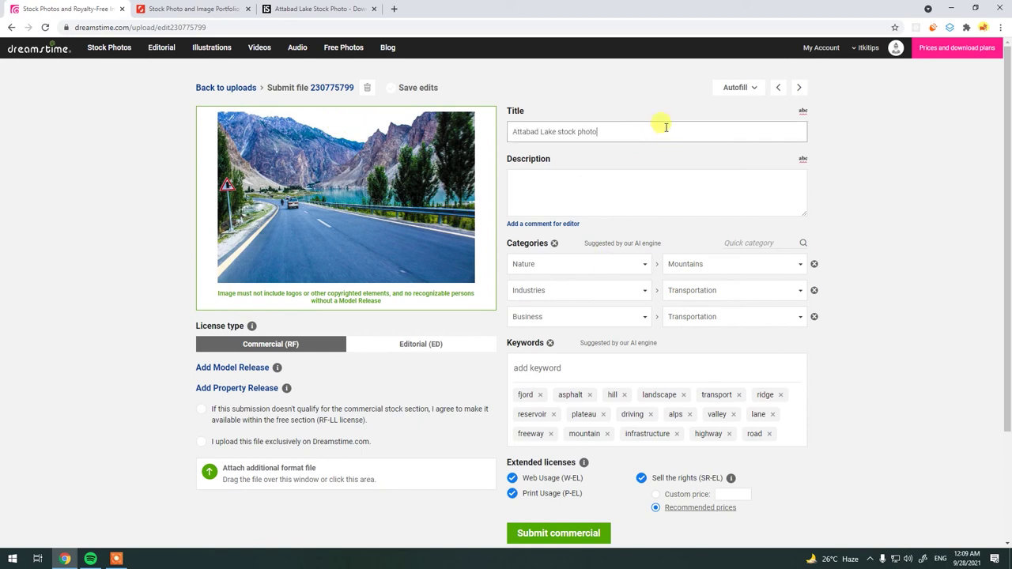
# - Copy the iStock description "Attabad Lake, Gojal Valley, also known as Gojal Lake in Hunza, Pakistan" into the description, removing the trailing line break
pyautogui.click(316, 9)
pyautogui.doubleClick(337, 389)
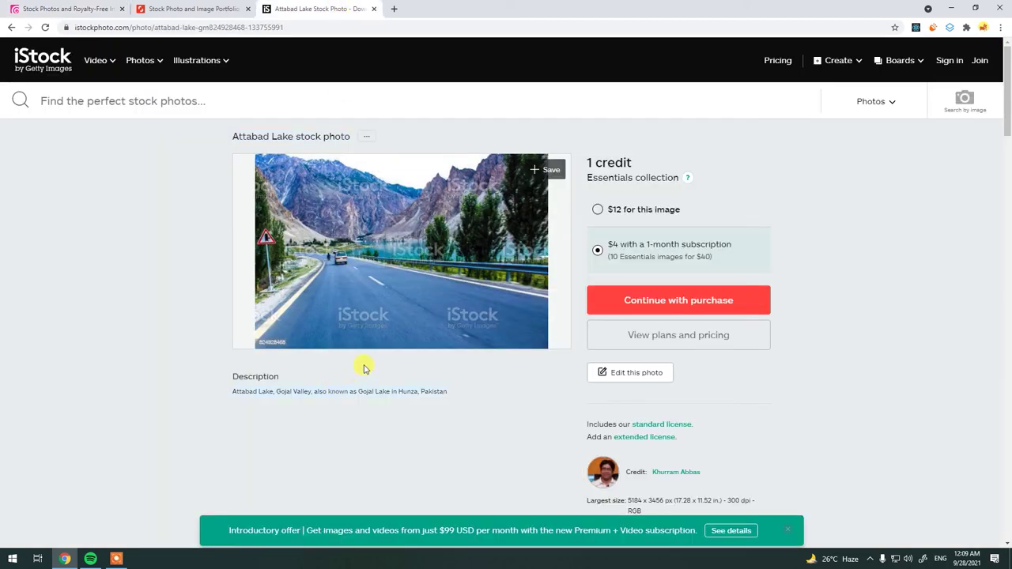
pyautogui.hotkey('ctrl', 'c')
pyautogui.click(43, 9)
pyautogui.click(549, 181)
pyautogui.hotkey('ctrl', 'v')
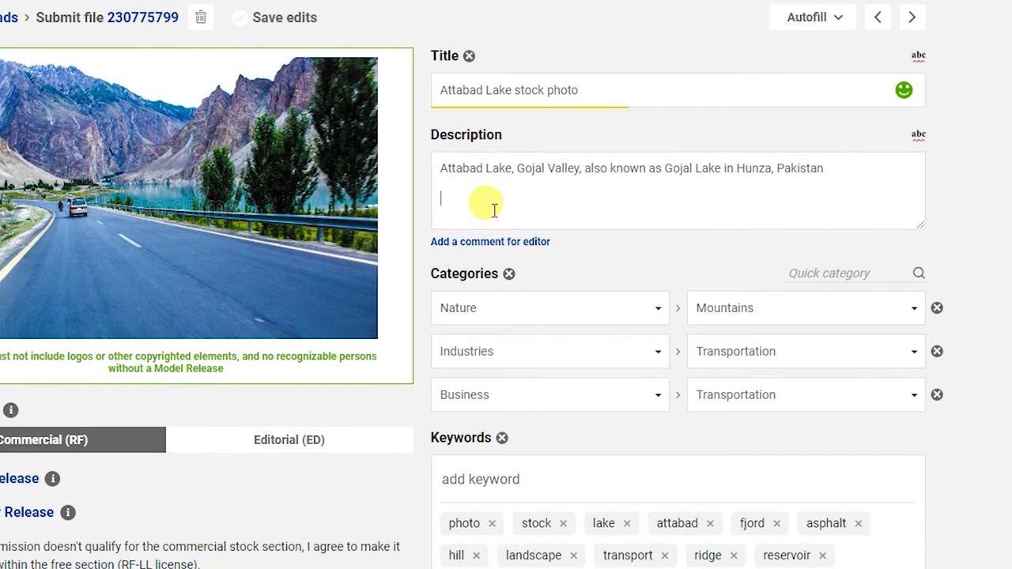
pyautogui.press('BackSpace')
pyautogui.scroll(-2, 975, 344)
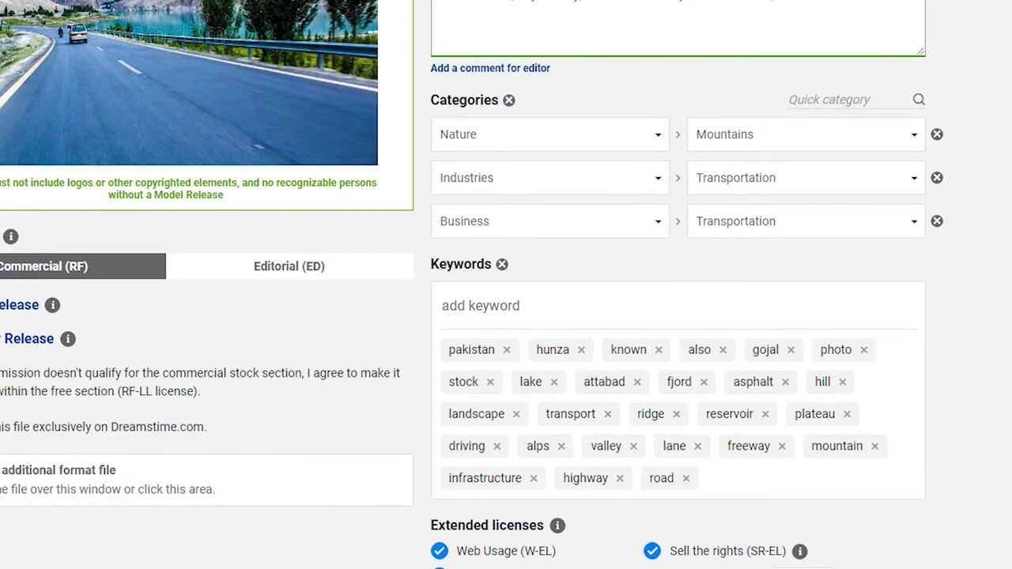
pyautogui.scroll(2, 574, 477)
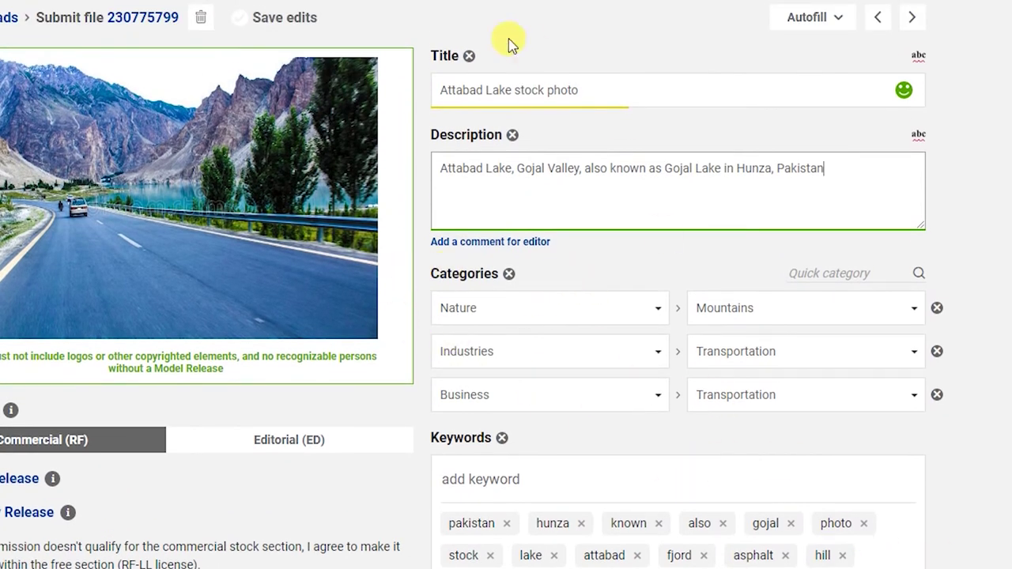
pyautogui.click(976, 445)
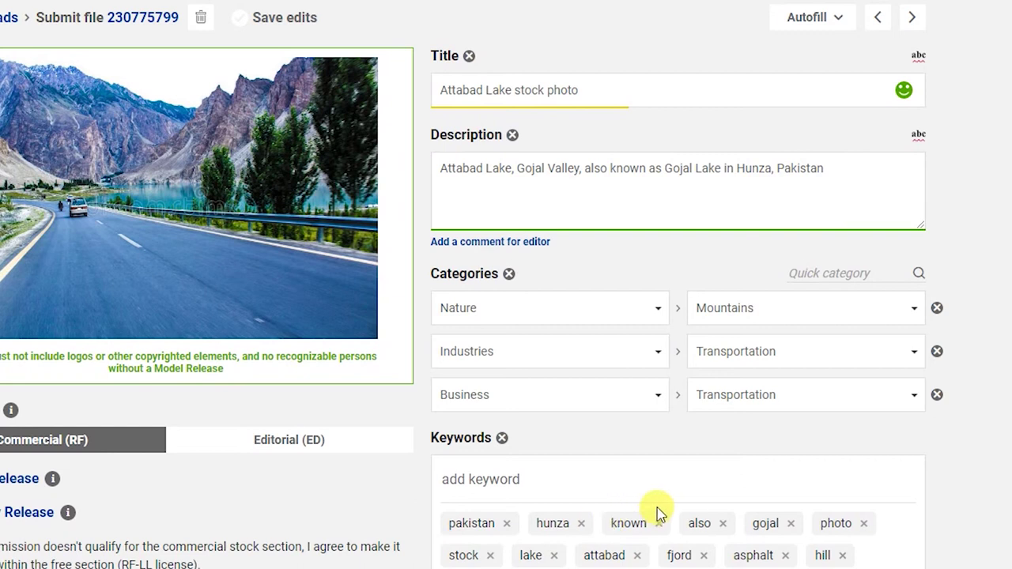
# - Review the road photo's categories, keywords and extended licenses, and submit it under the commercial license
pyautogui.scroll(-3, 482, 483)
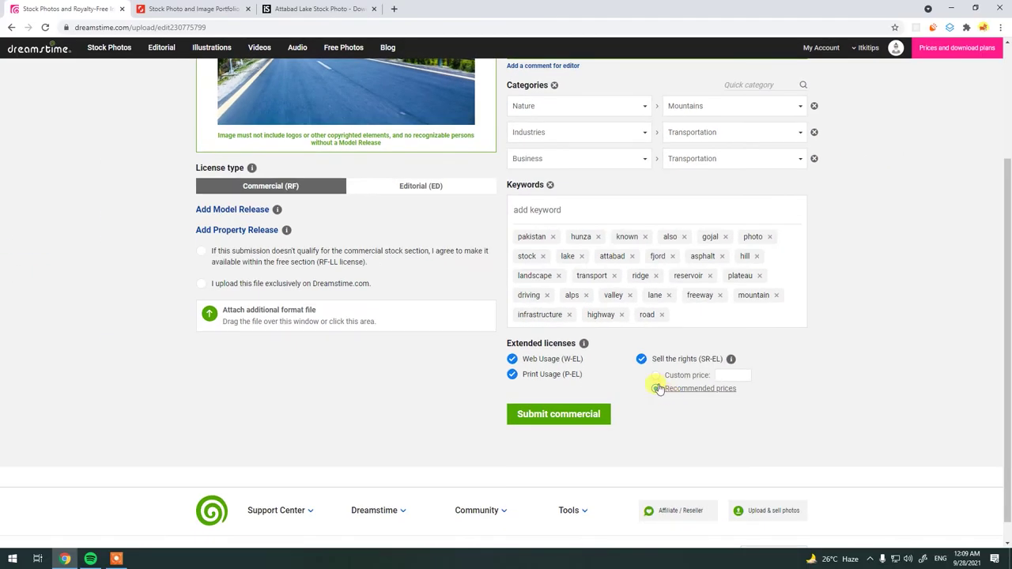
pyautogui.scroll(2, 659, 388)
pyautogui.scroll(-1, 658, 389)
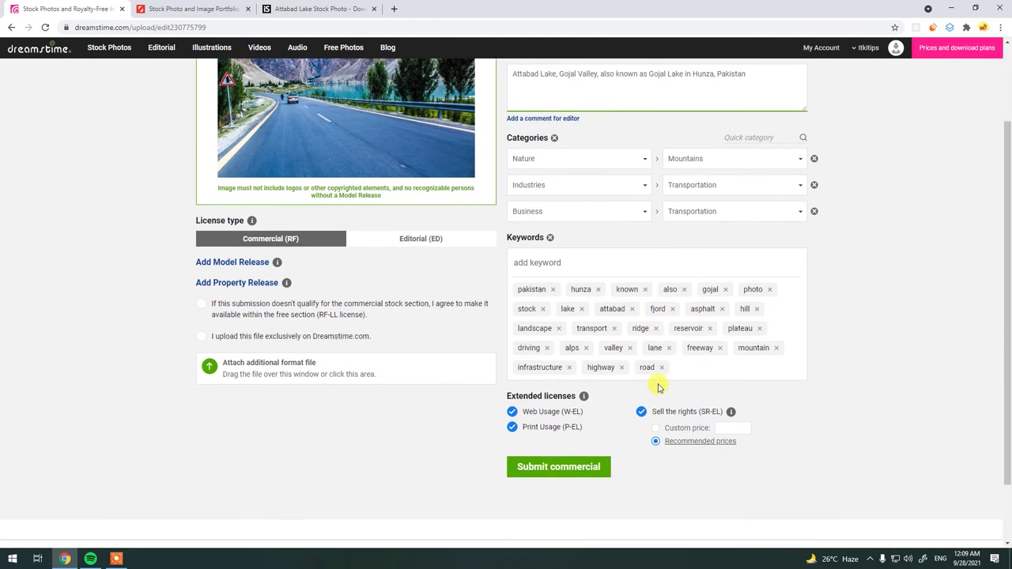
pyautogui.click(557, 467)
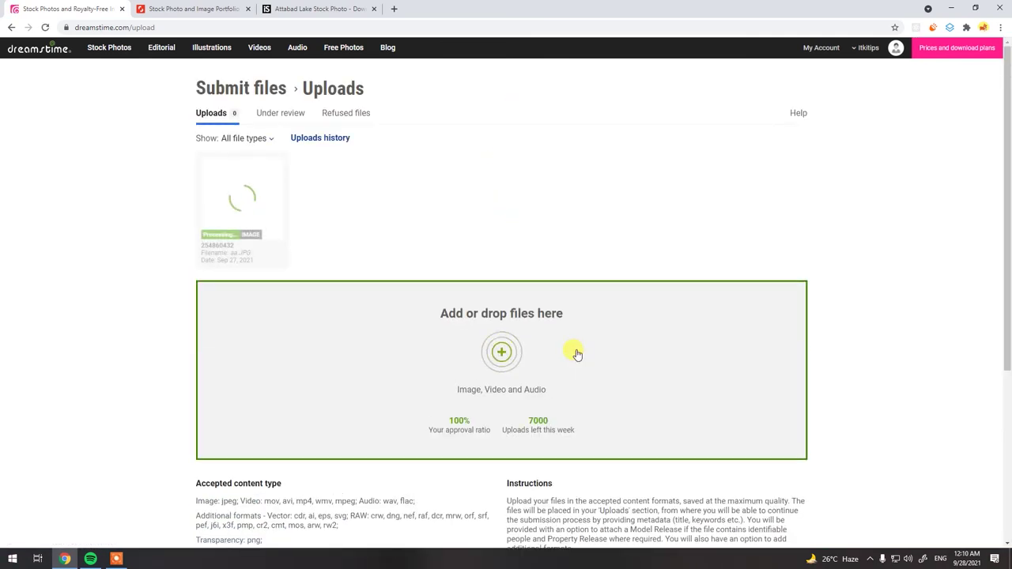
# - Open Dreamstime's "Sell your images" page from the Community links in the page footer
pyautogui.scroll(-5, 577, 354)
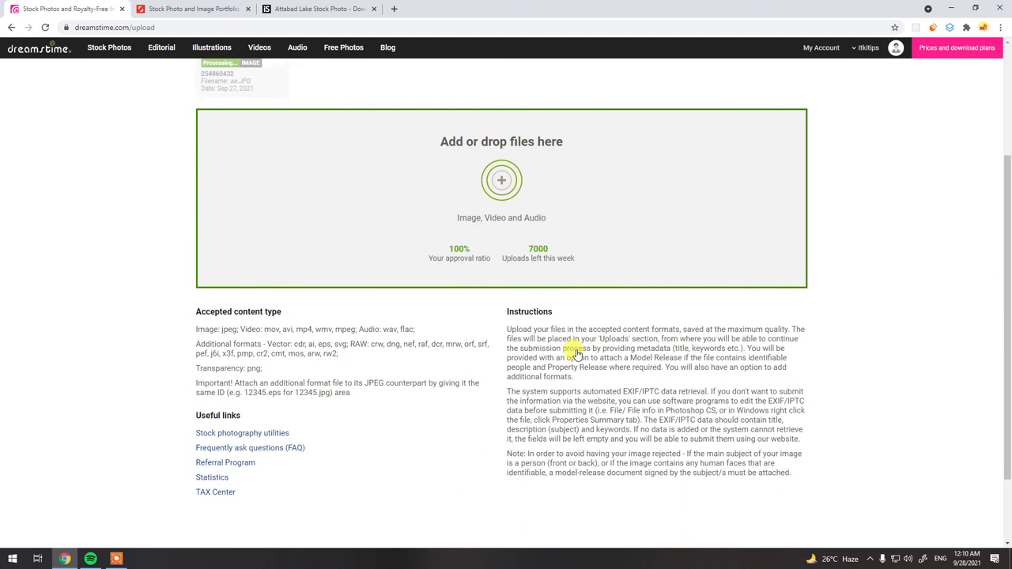
pyautogui.click(566, 484)
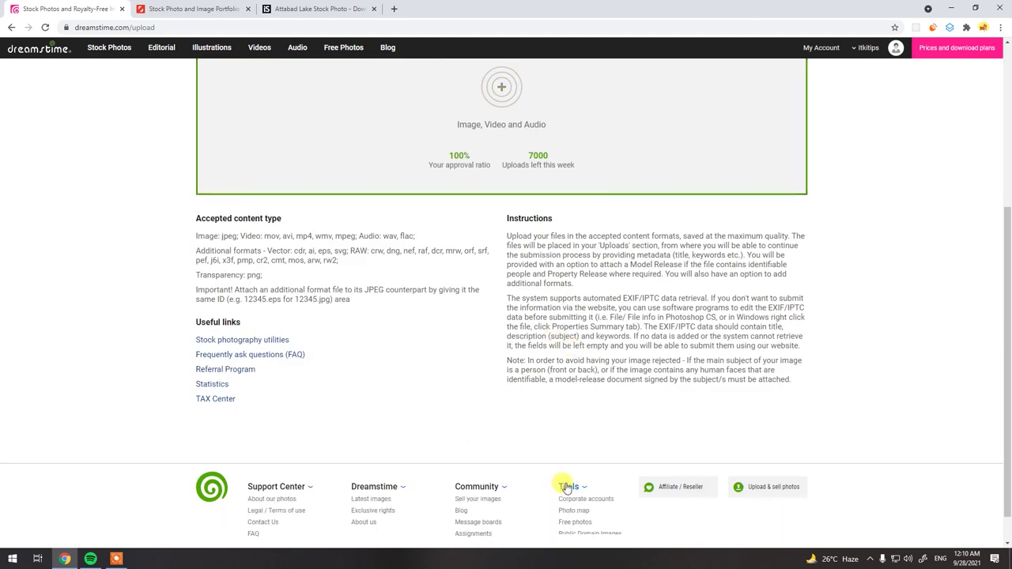
pyautogui.scroll(-1, 554, 515)
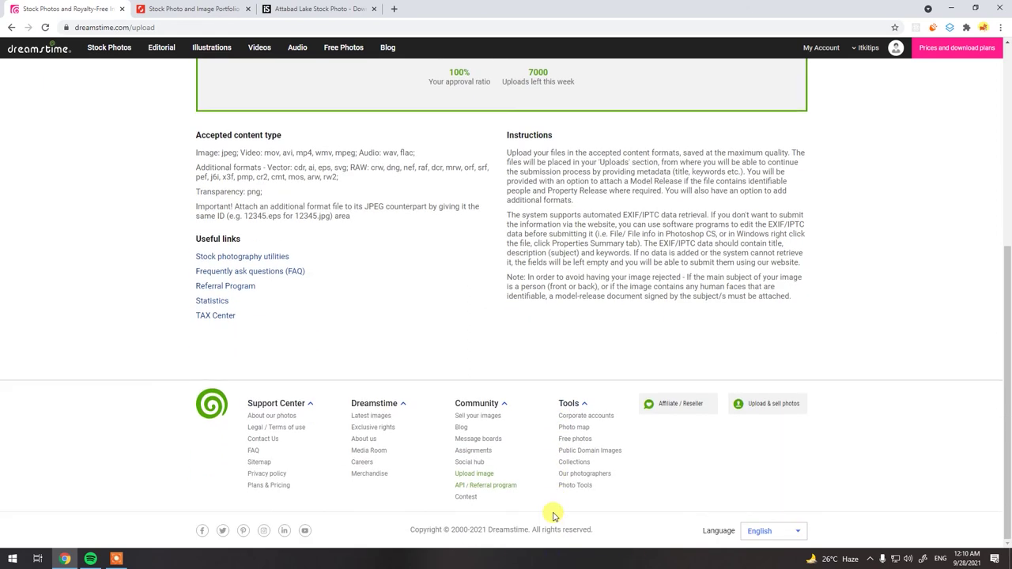
pyautogui.click(490, 417)
# - Examine the file requirements and the level 0 image earnings for non-exclusive files, exclusive files and exclusive users
pyautogui.scroll(-4, 589, 490)
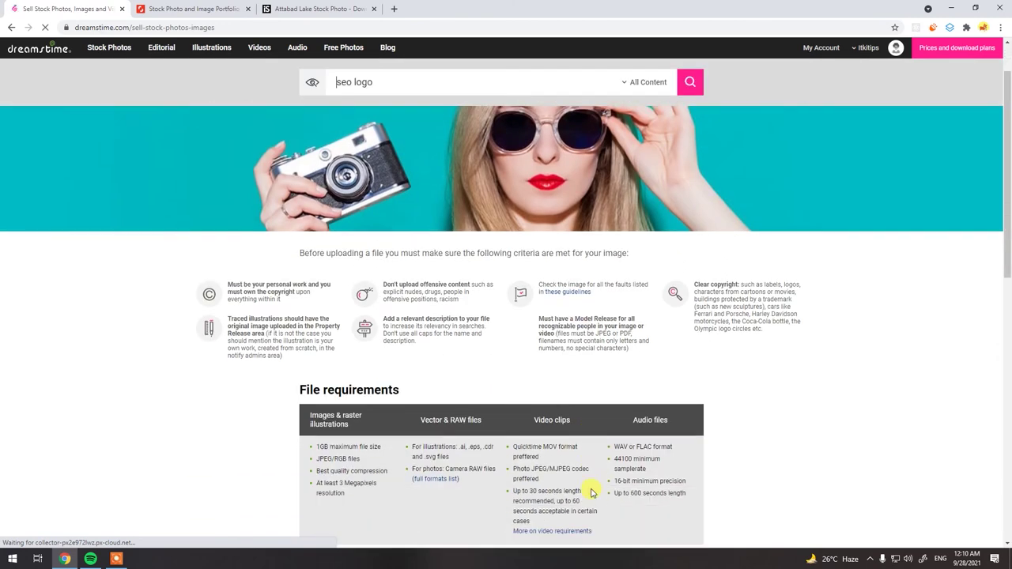
pyautogui.scroll(-3, 589, 490)
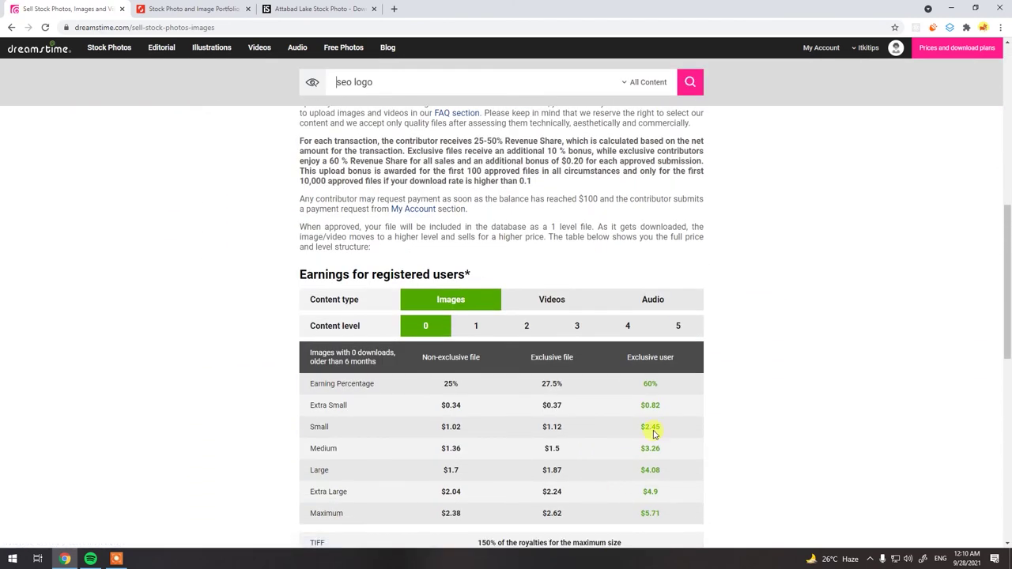
pyautogui.moveTo(284, 274); pyautogui.dragTo(340, 302)
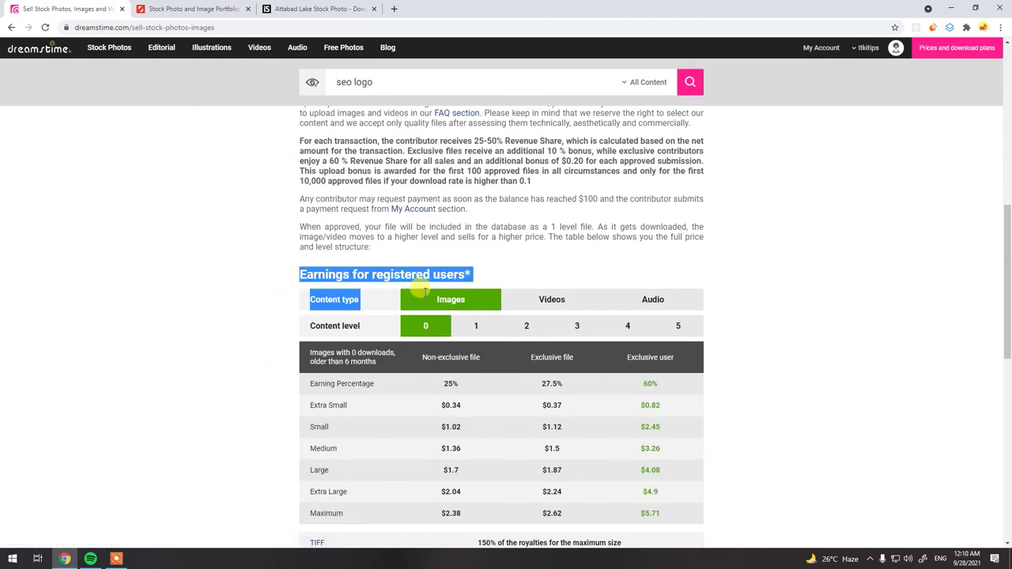
pyautogui.click(798, 387)
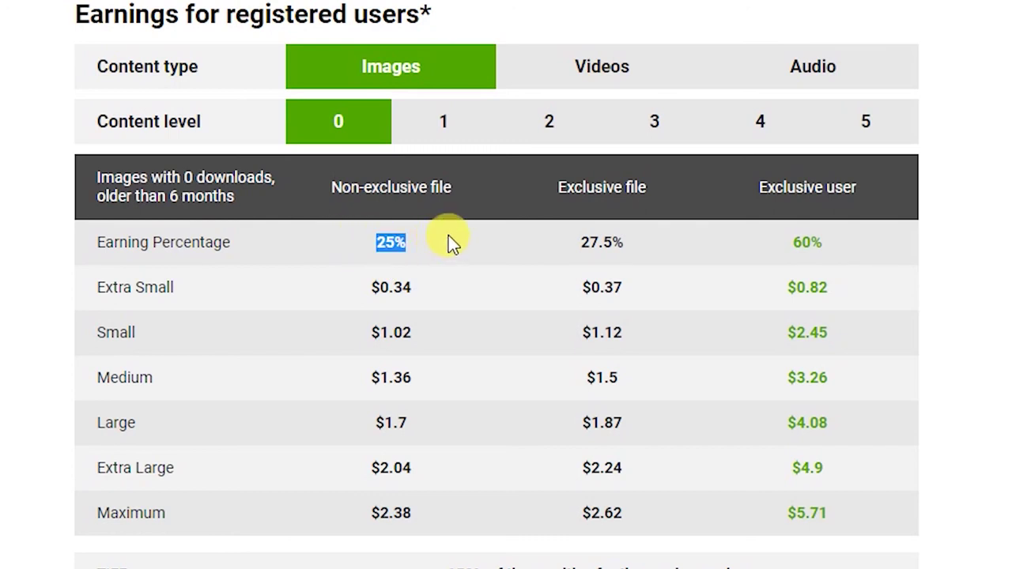
pyautogui.moveTo(581, 244); pyautogui.dragTo(665, 255)
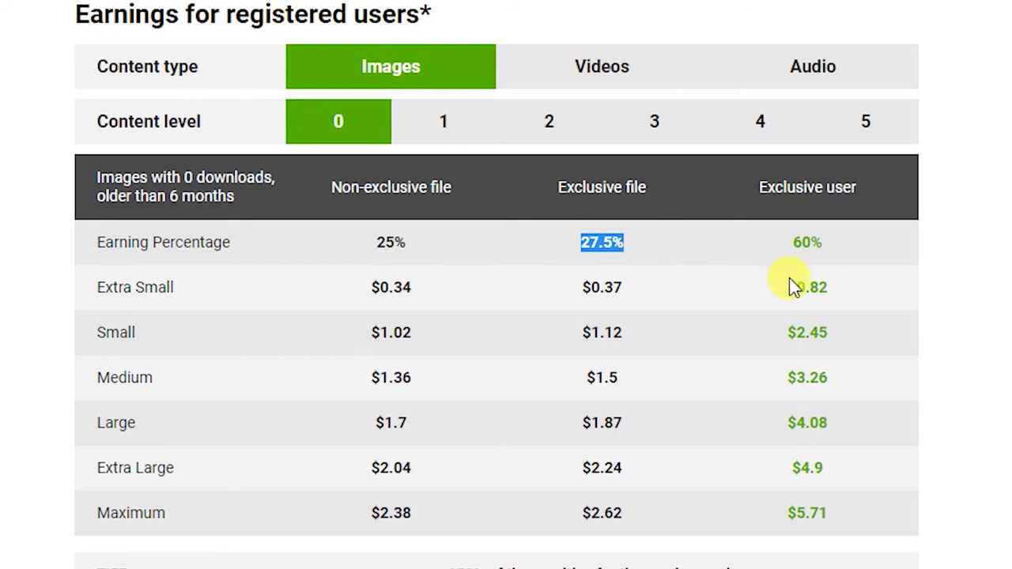
pyautogui.click(935, 313)
pyautogui.scroll(-2, 935, 313)
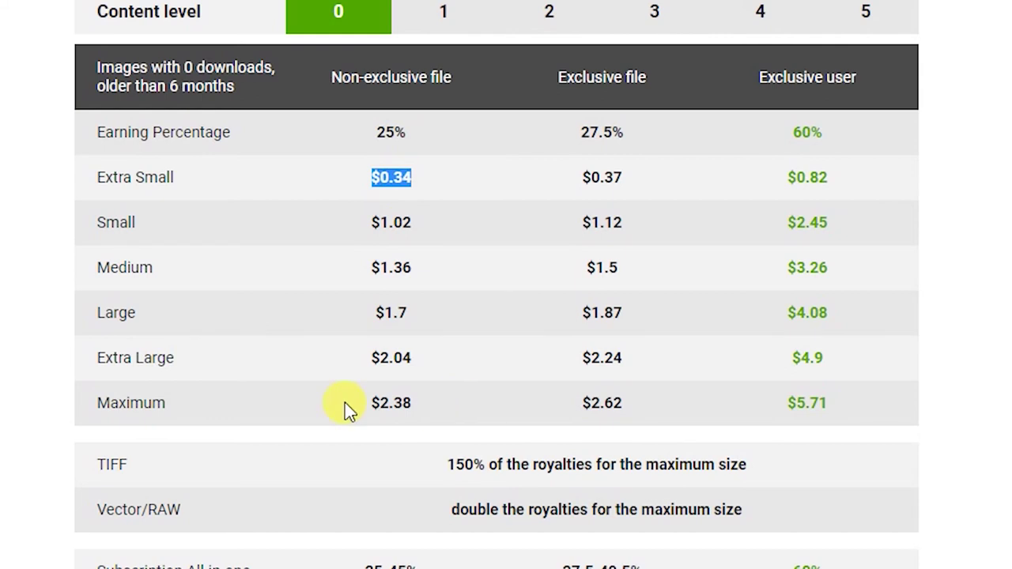
# - Examine the level 0 earnings for maximum-size images and subscriptions, and the revenues from extended licenses
pyautogui.moveTo(106, 405); pyautogui.dragTo(330, 408)
pyautogui.click(433, 410)
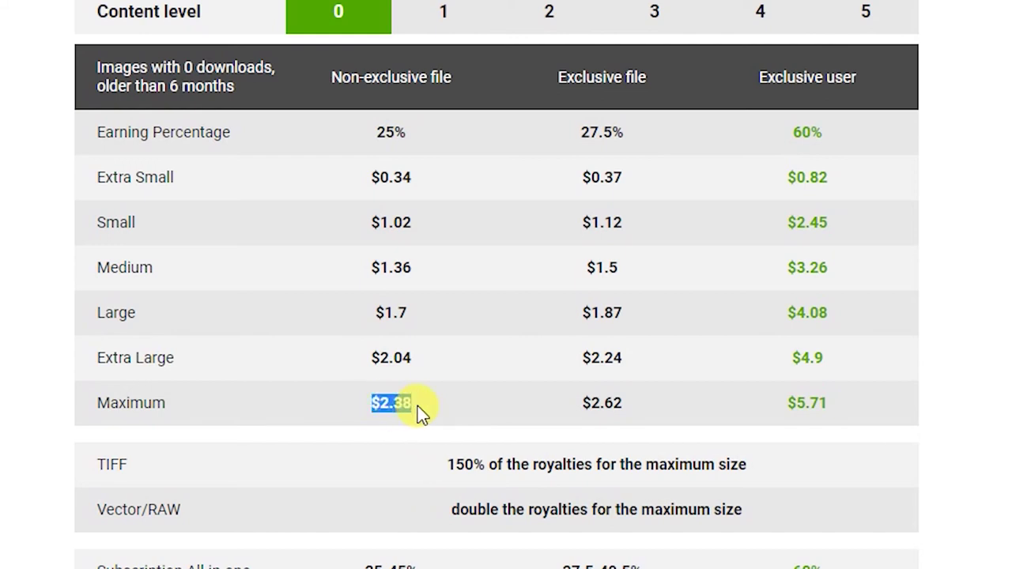
pyautogui.scroll(-4, 417, 405)
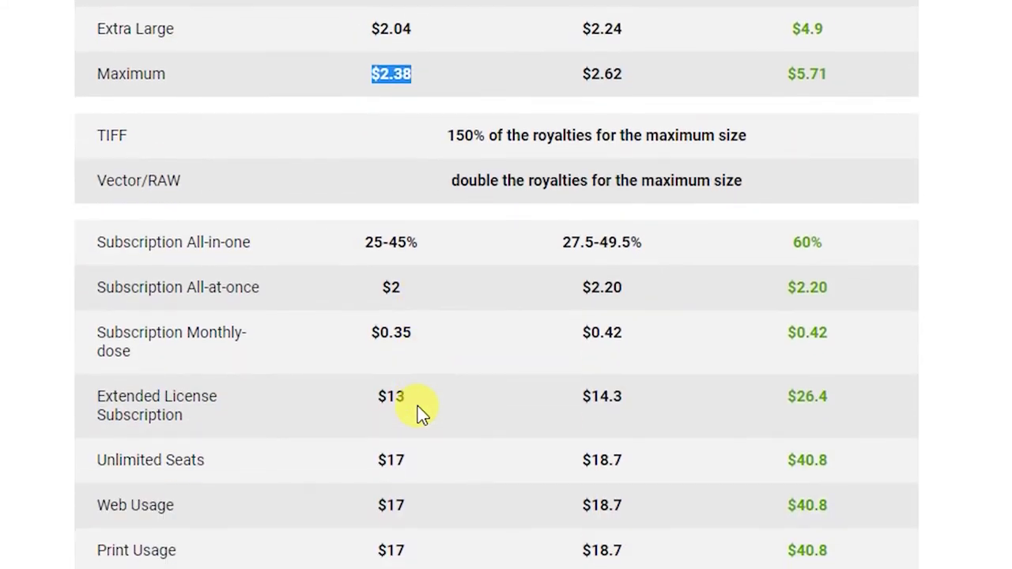
pyautogui.scroll(-4, 418, 405)
pyautogui.scroll(2, 417, 406)
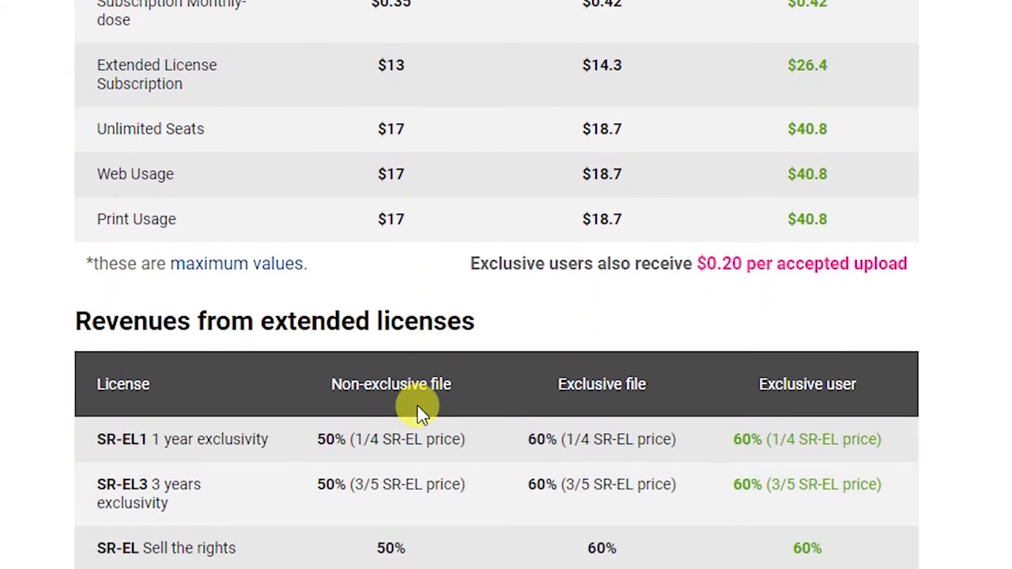
pyautogui.scroll(1, 418, 405)
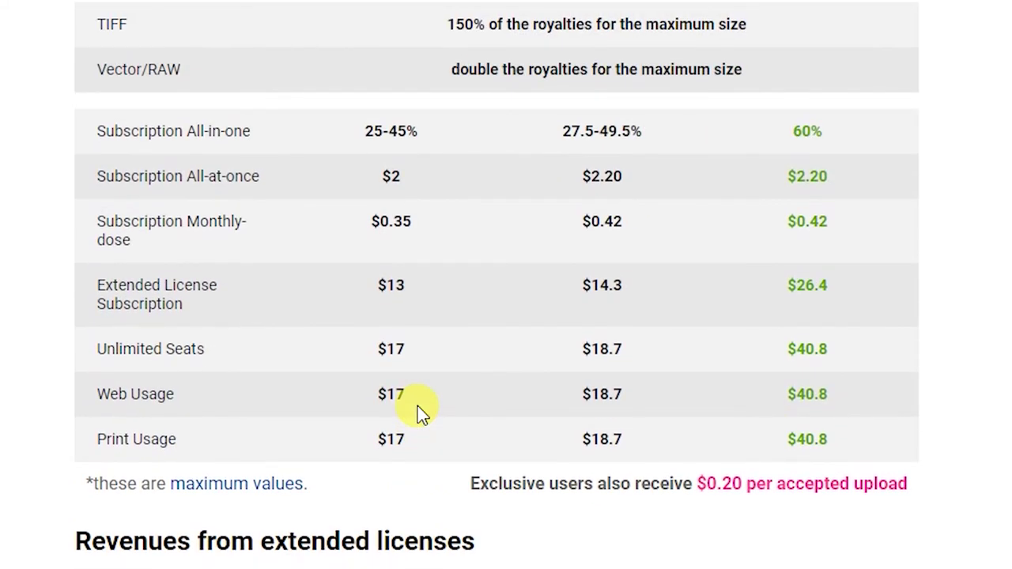
pyautogui.scroll(-4, 417, 406)
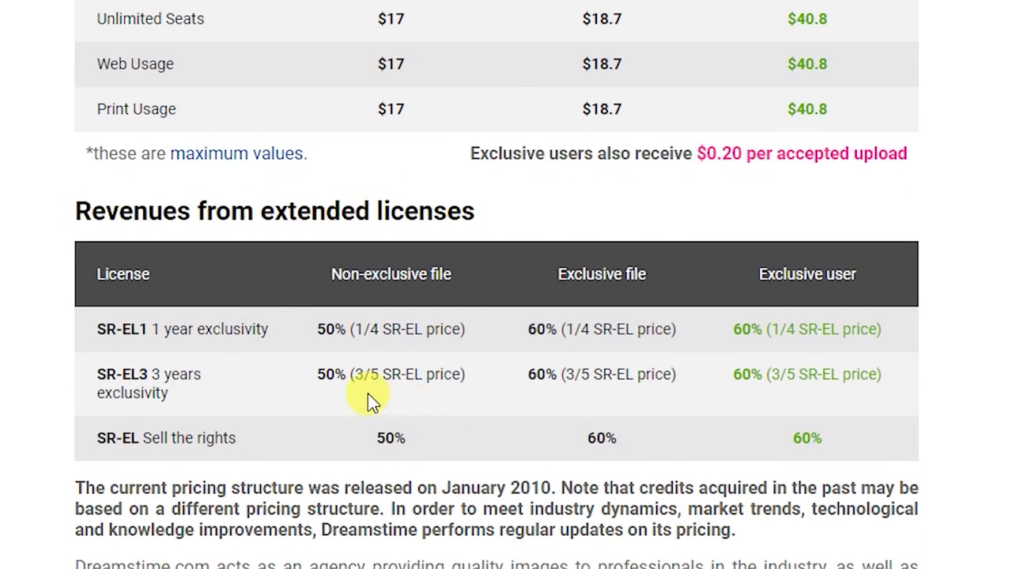
pyautogui.scroll(-1, 625, 405)
pyautogui.scroll(-1, 645, 420)
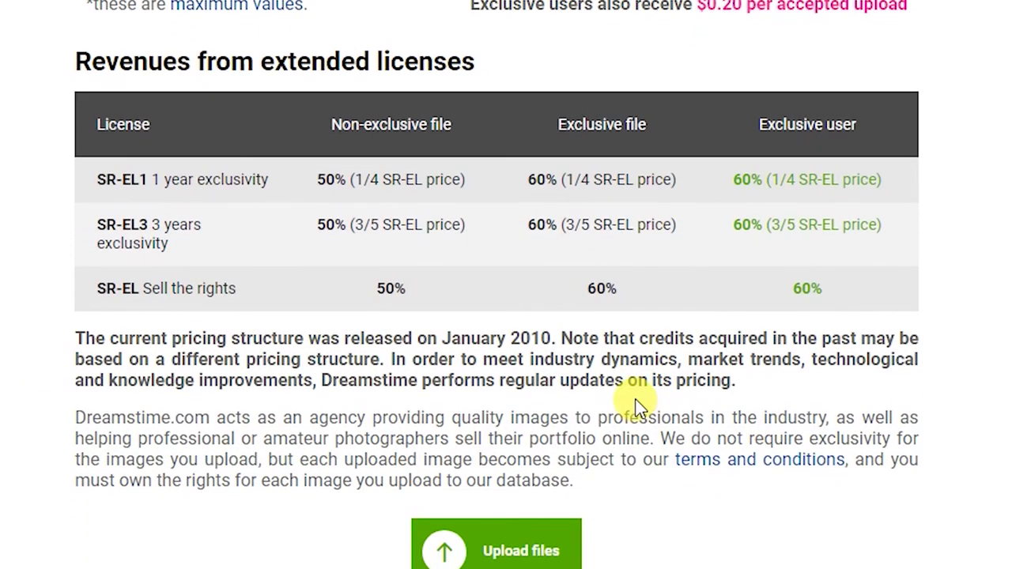
# - Look back over the image upload criteria, the revenue share and the payment request terms
pyautogui.scroll(15, 633, 400)
pyautogui.scroll(2, 631, 395)
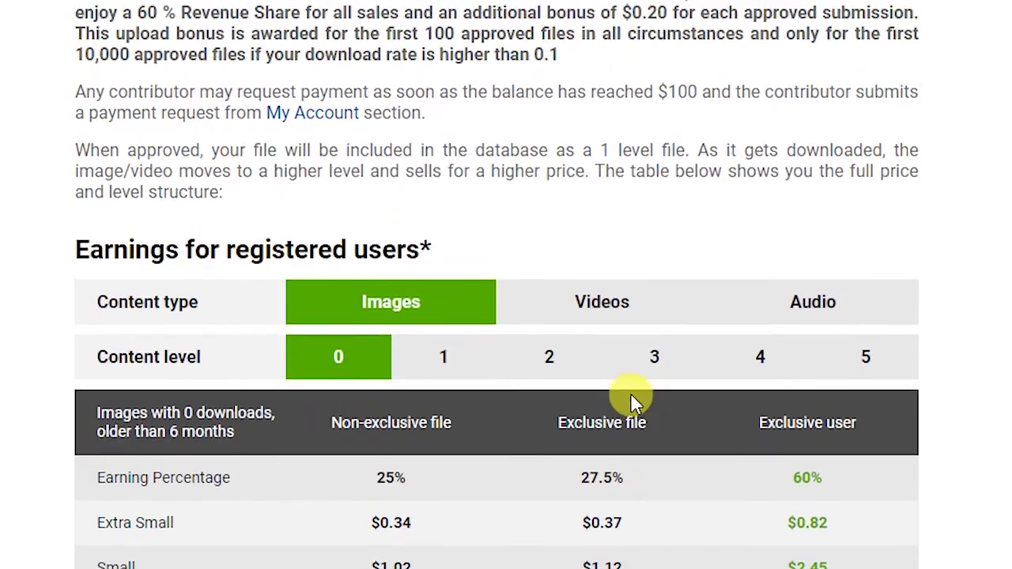
pyautogui.scroll(5, 858, 364)
pyautogui.scroll(8, 867, 374)
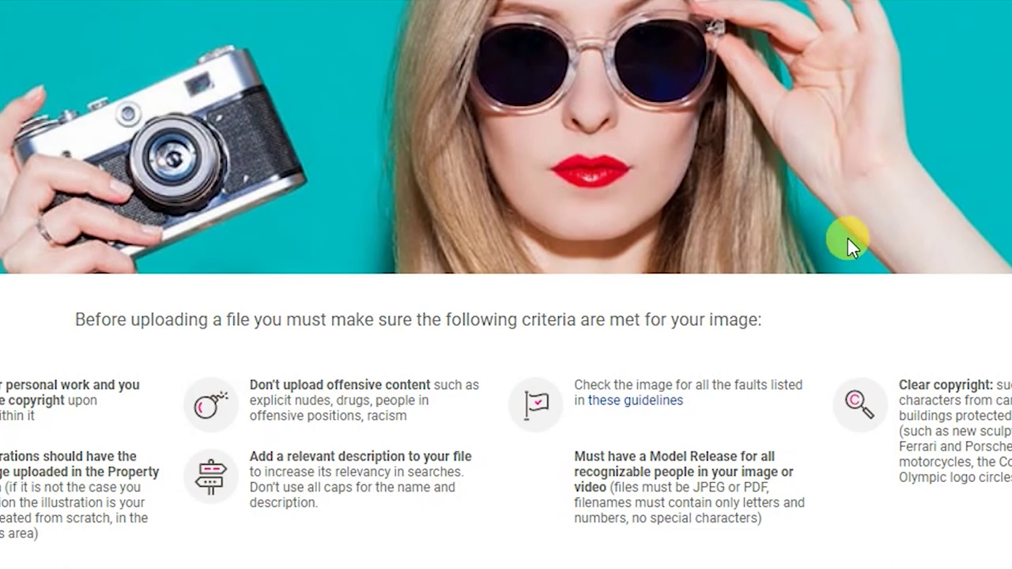
pyautogui.scroll(-20, 802, 185)
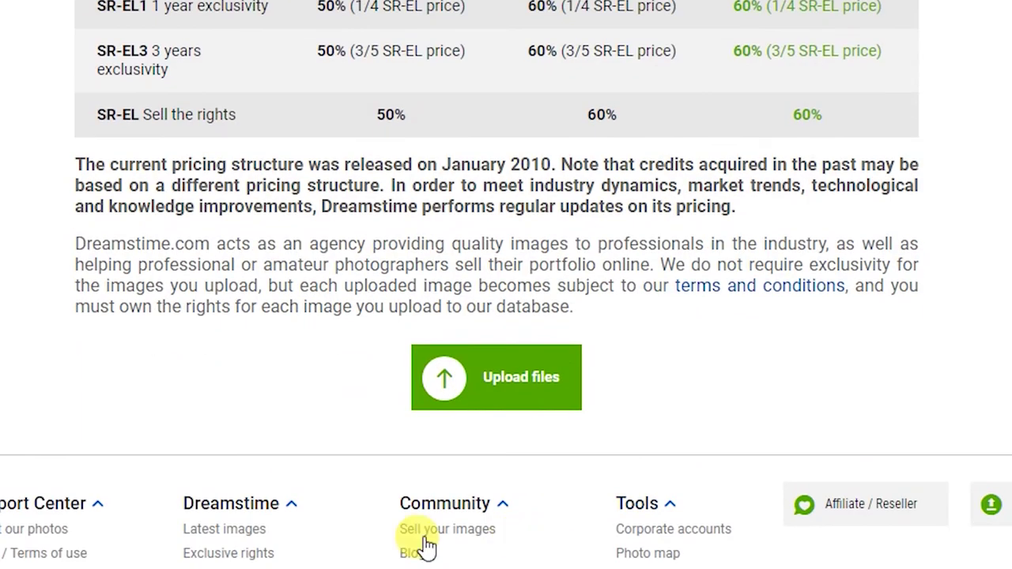
pyautogui.scroll(12, 534, 406)
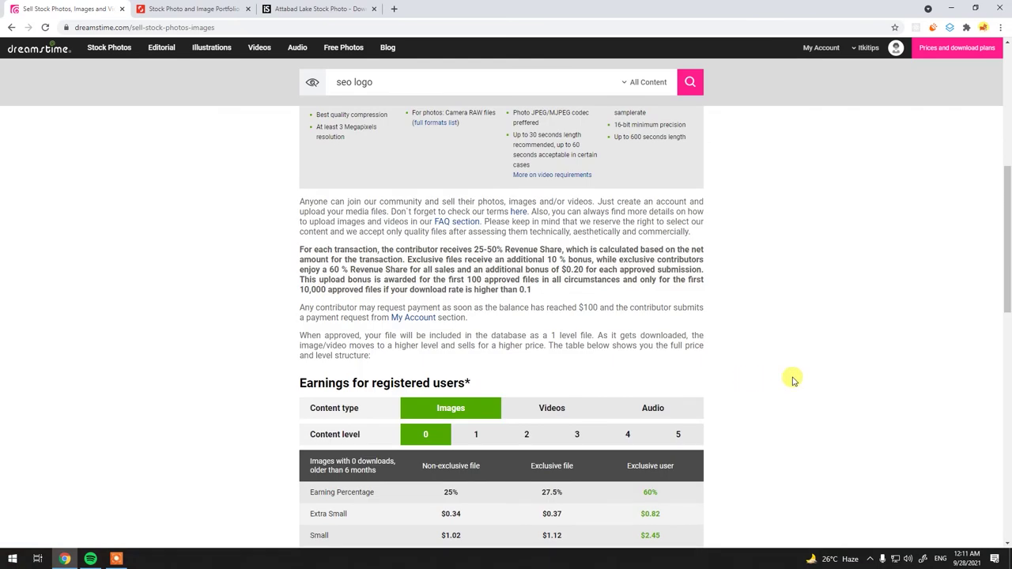
# - Open the account dashboard and go to the Referral program among its tools
pyautogui.click(820, 49)
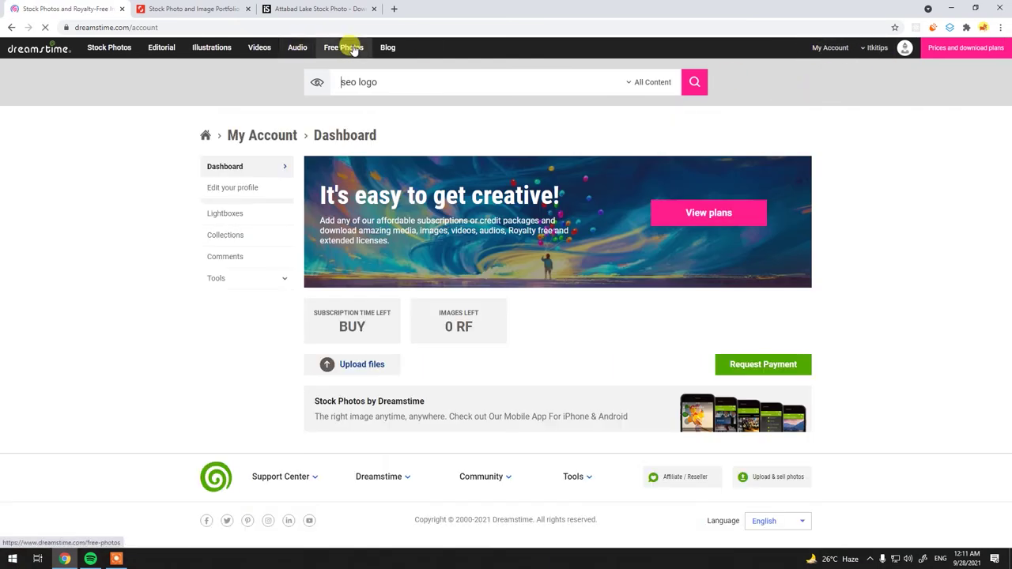
pyautogui.click(235, 284)
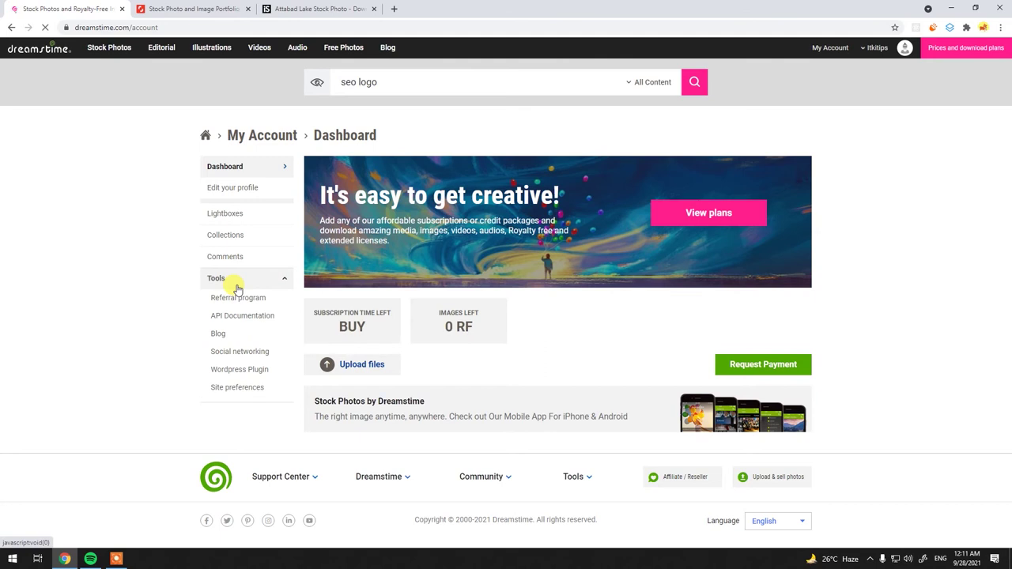
pyautogui.click(231, 299)
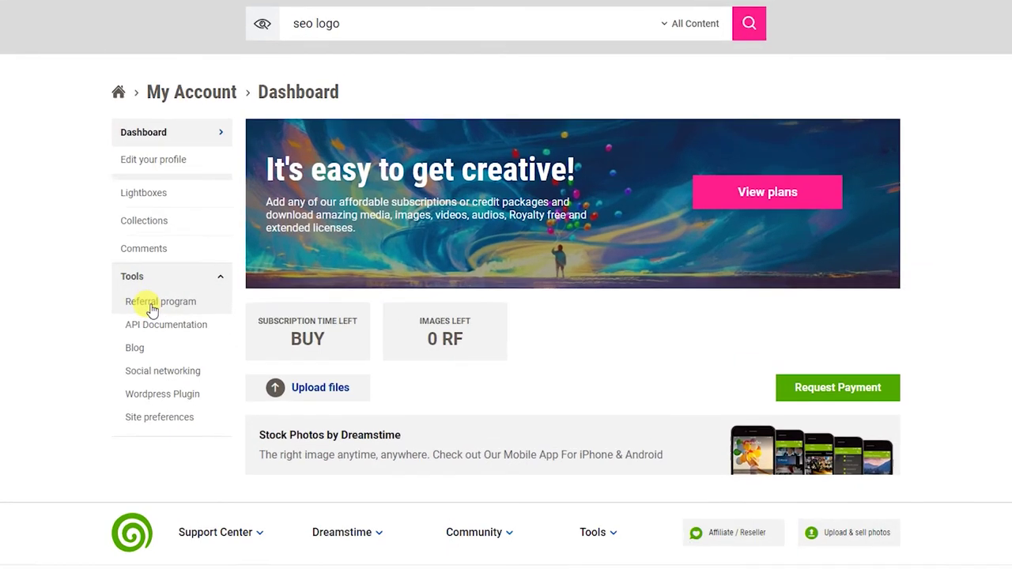